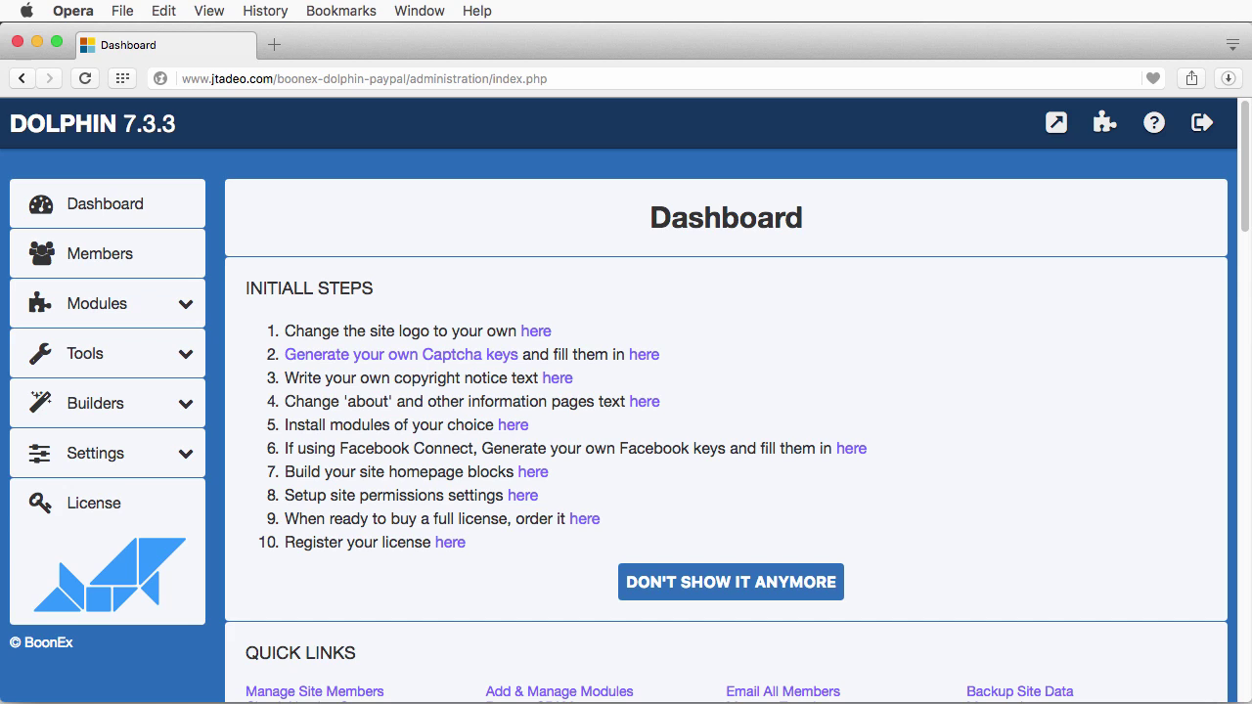
Open the Homepage layout in the Pages Builder and look over its active, inactive and sample blocks.
left_click(127, 409)
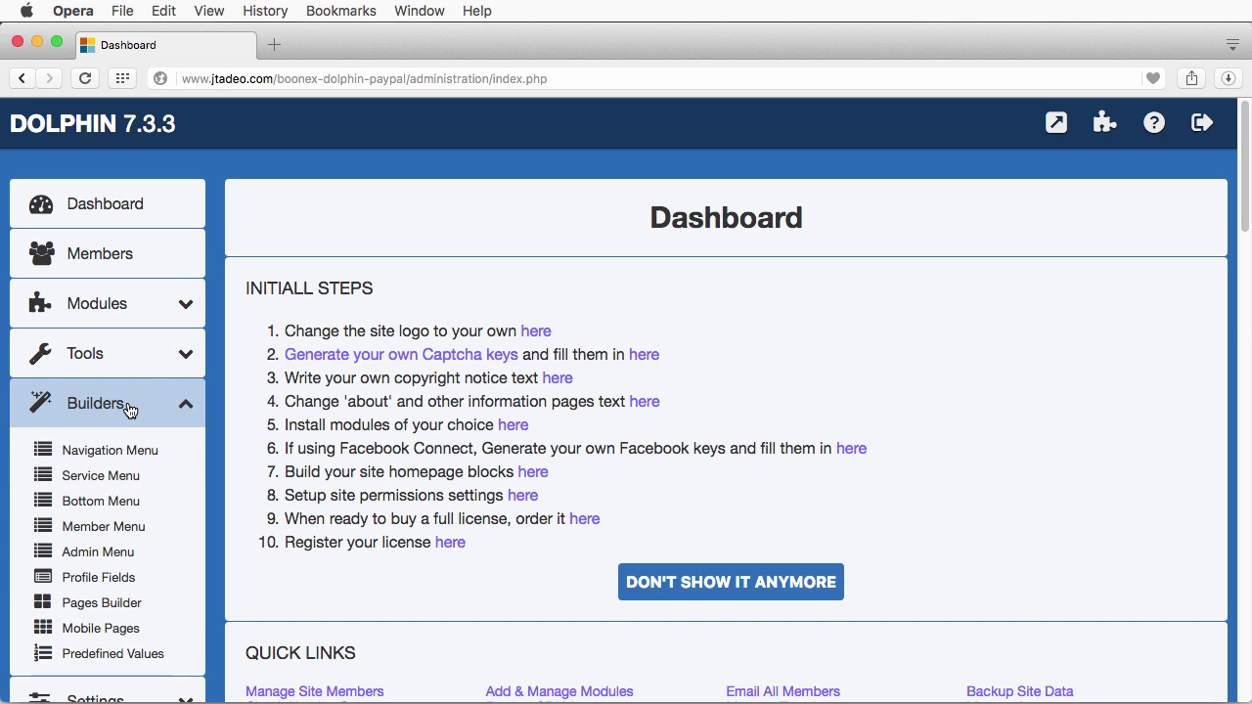
left_click(124, 604)
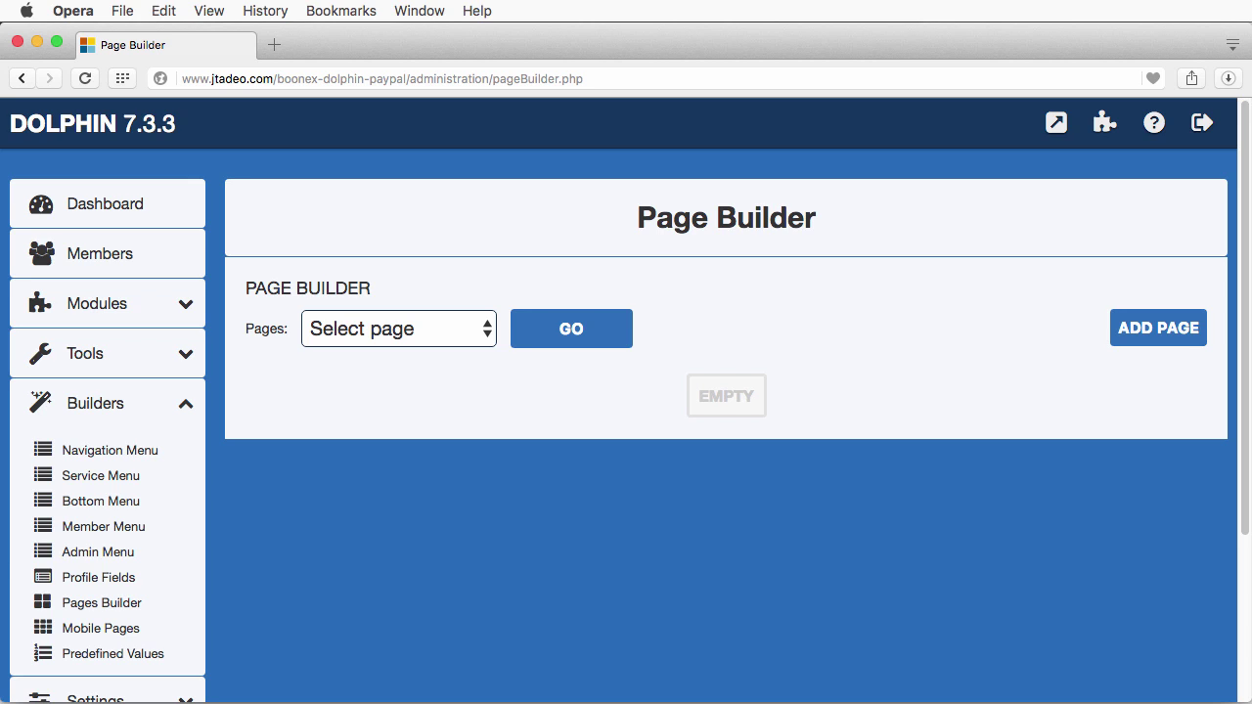
left_click(441, 341)
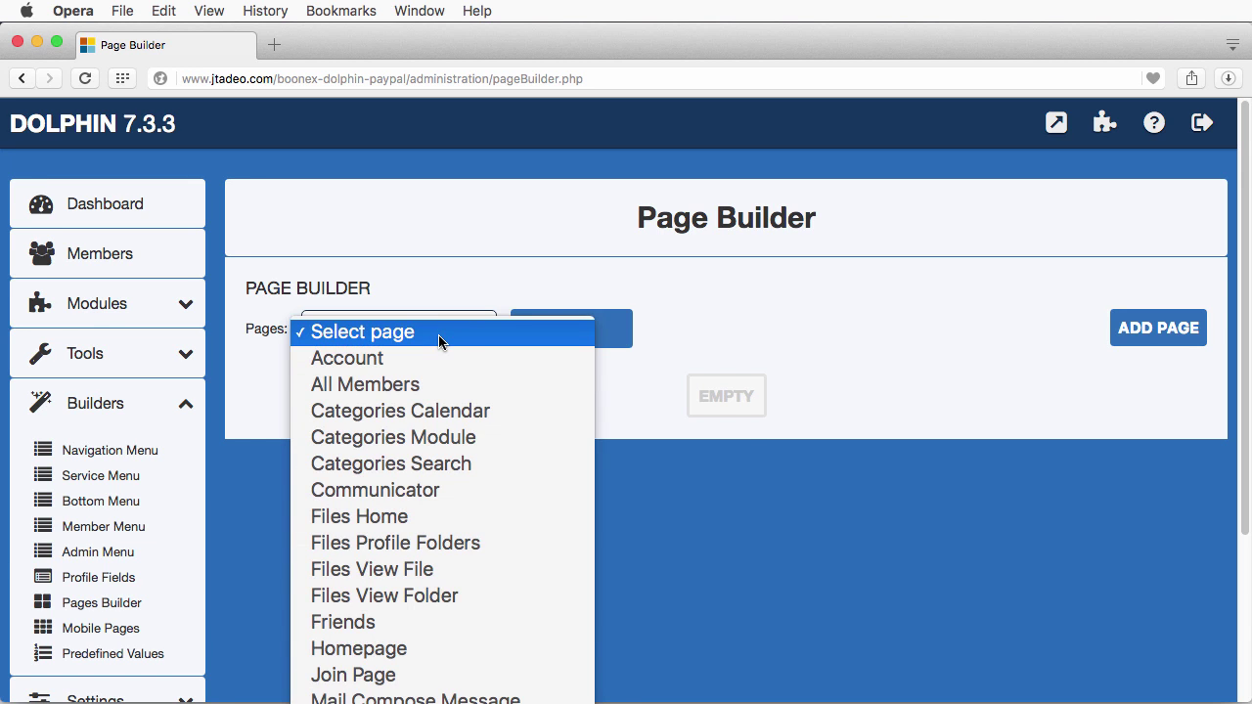
left_click(388, 649)
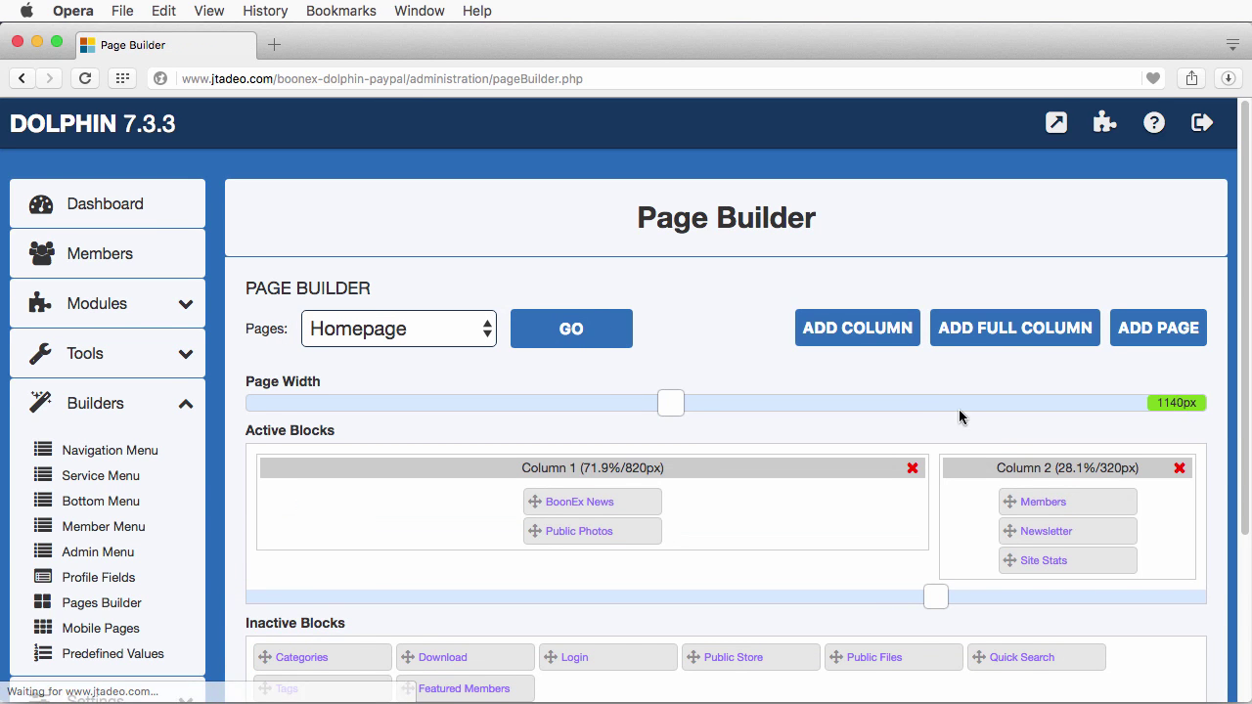
scroll(924, 397, "down", 1)
scroll(919, 406, "down", 3)
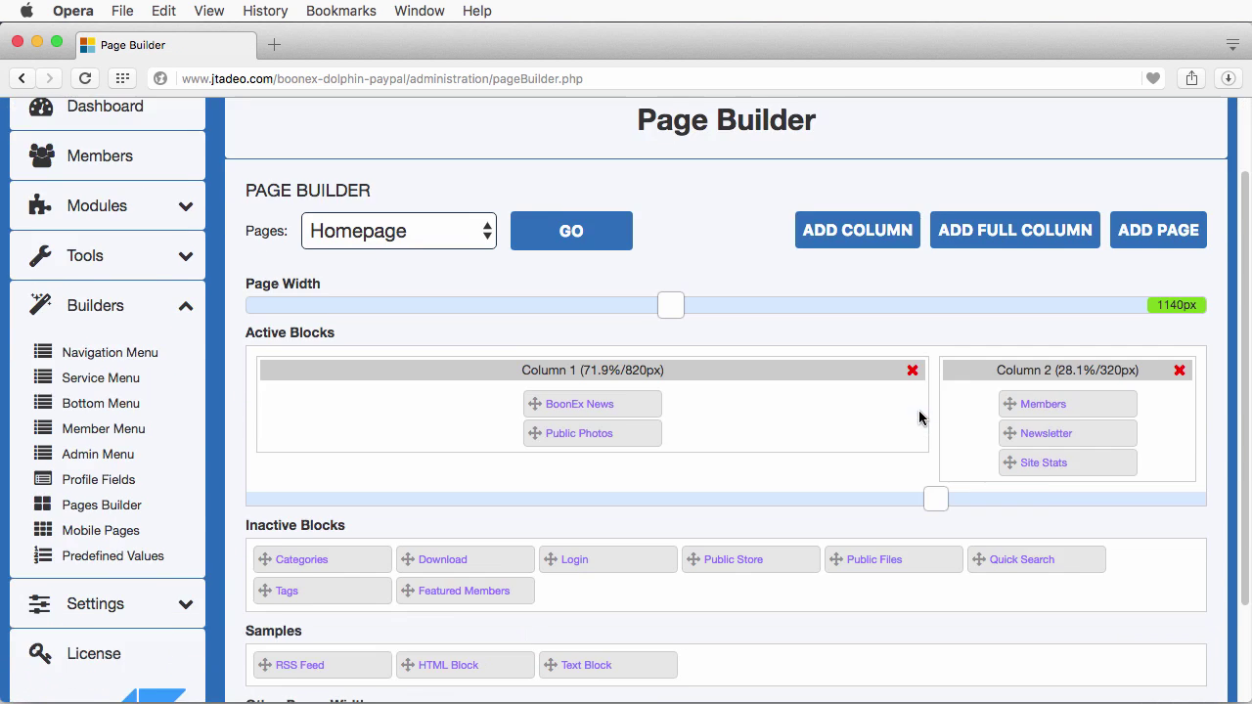
scroll(918, 413, "up", 2)
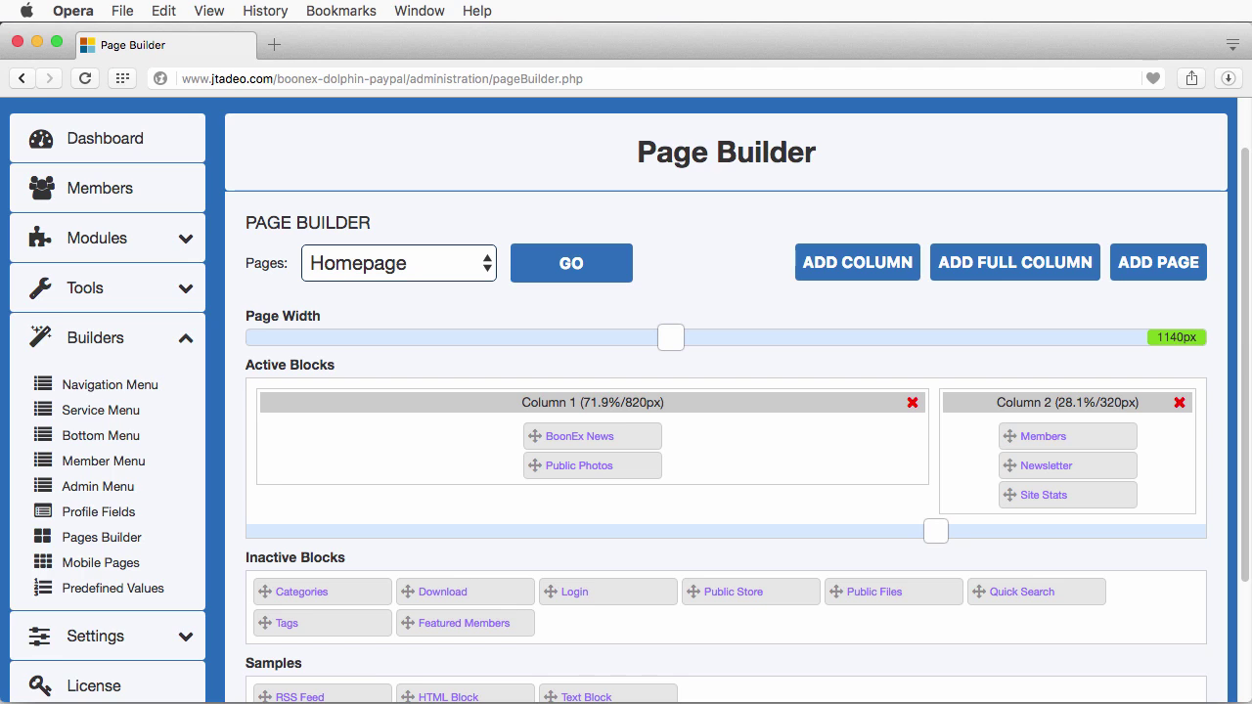
Enable the PHP code block by loading the page builder address with the query ?action_sys=addCodeBlock in place of Page=index.
left_click(635, 78)
left_click(663, 78)
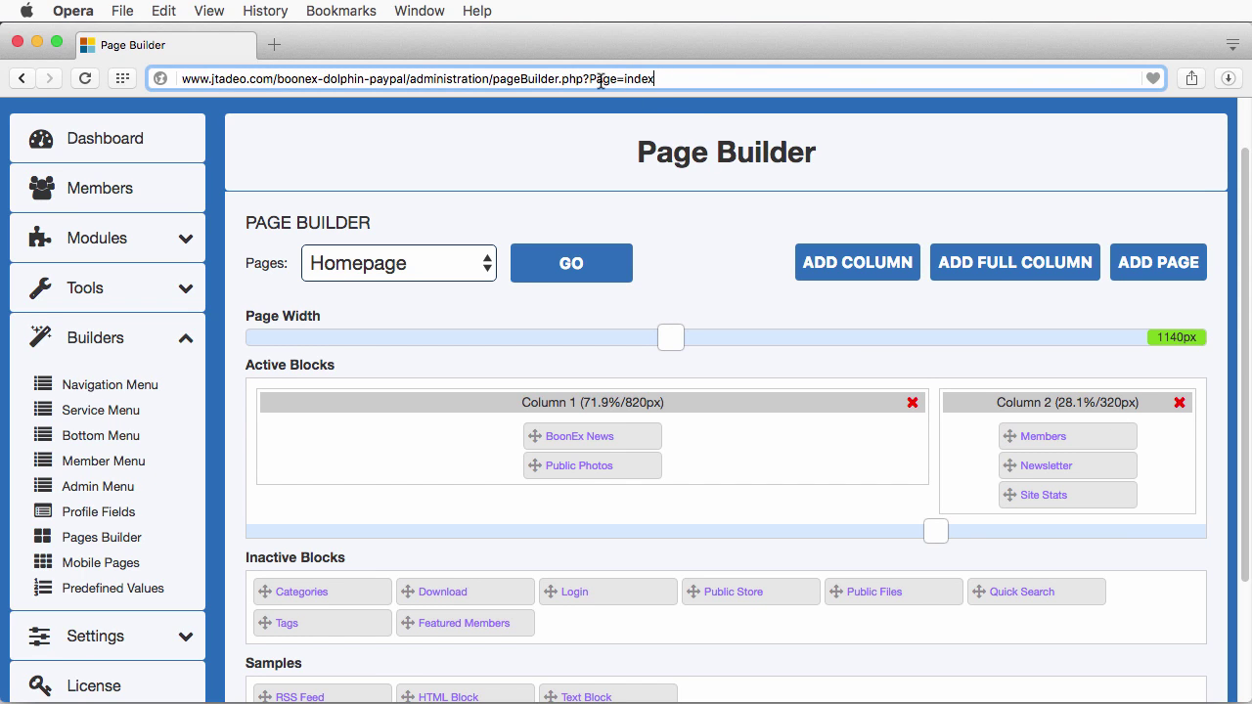
left_click_drag(588, 79, 734, 90)
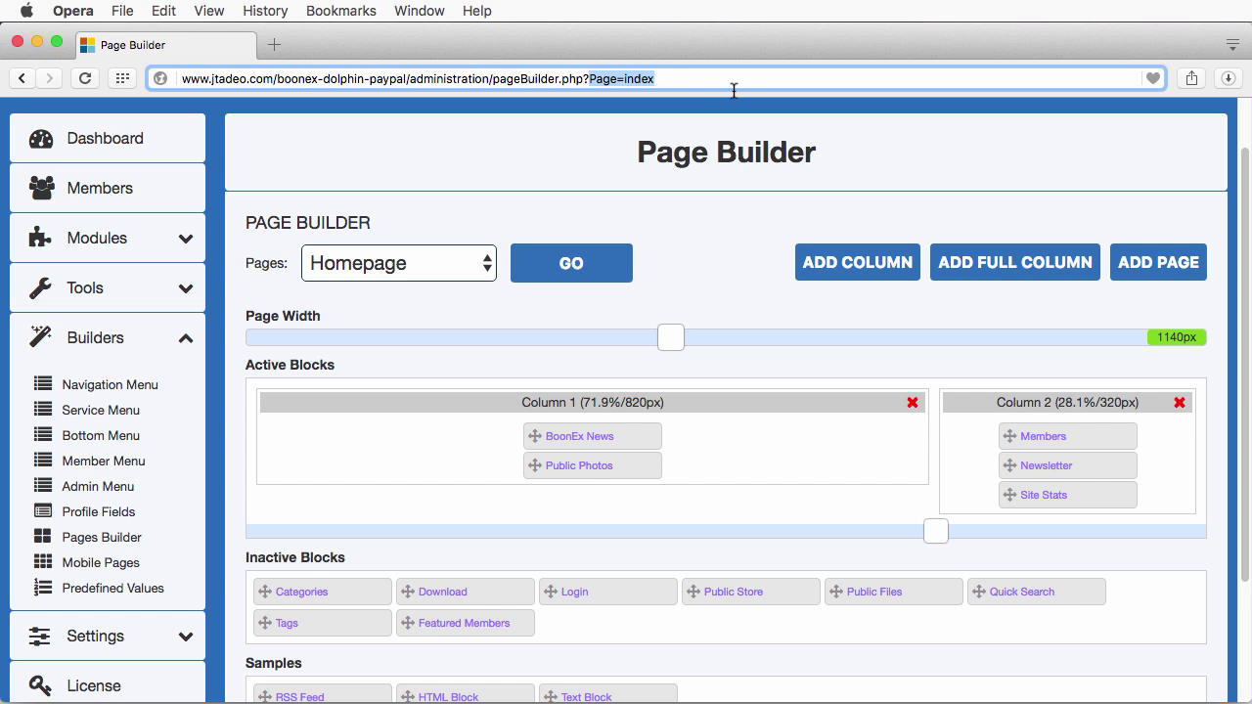
type("?action_sys=addCodeBlock")
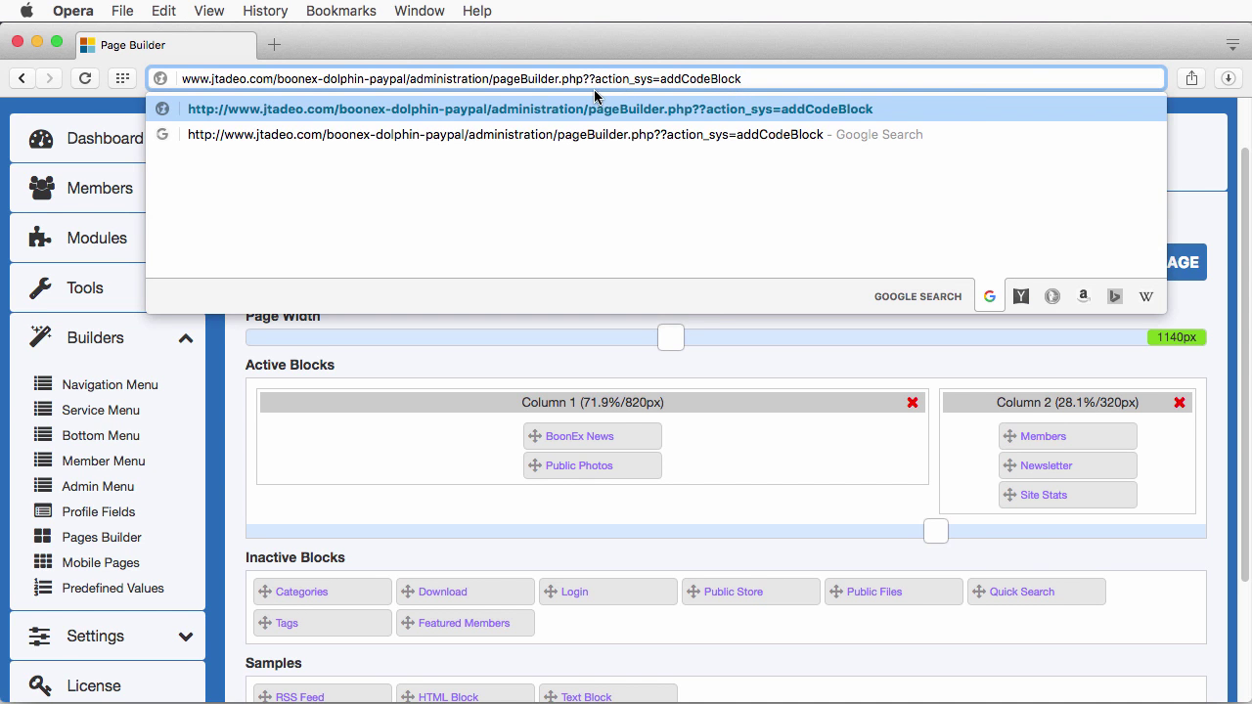
left_click(591, 84)
key("BackSpace")
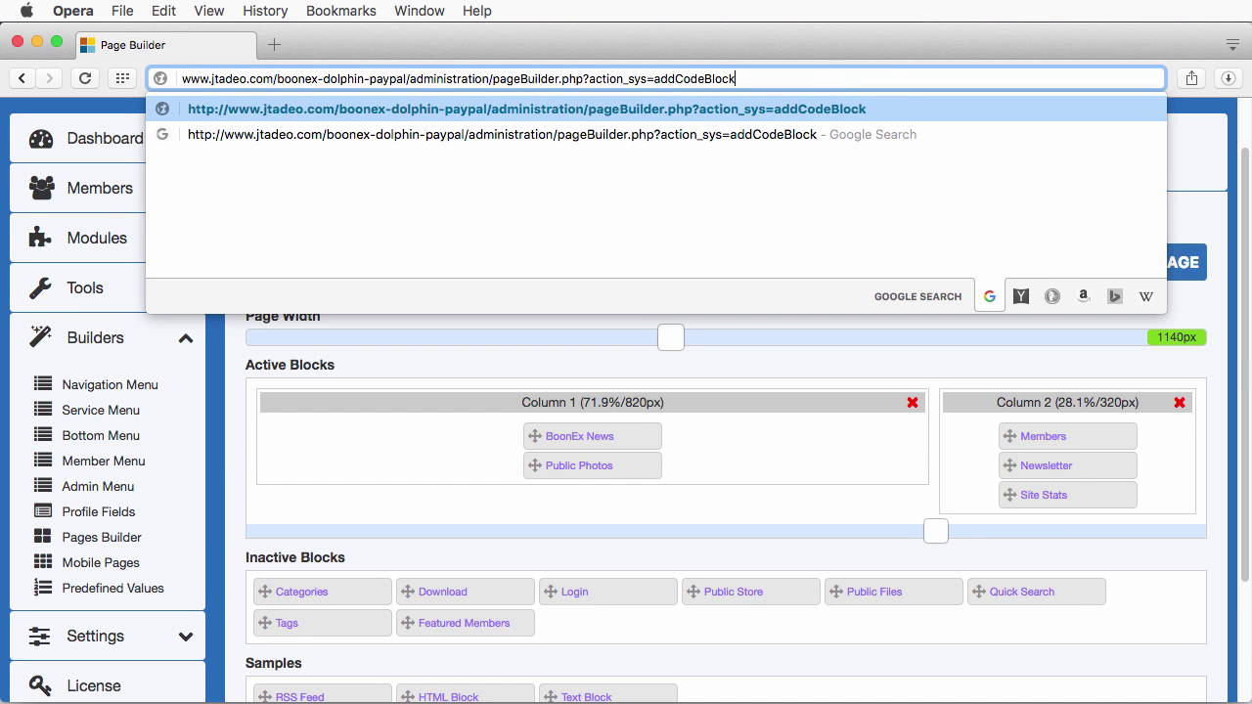
key("Return")
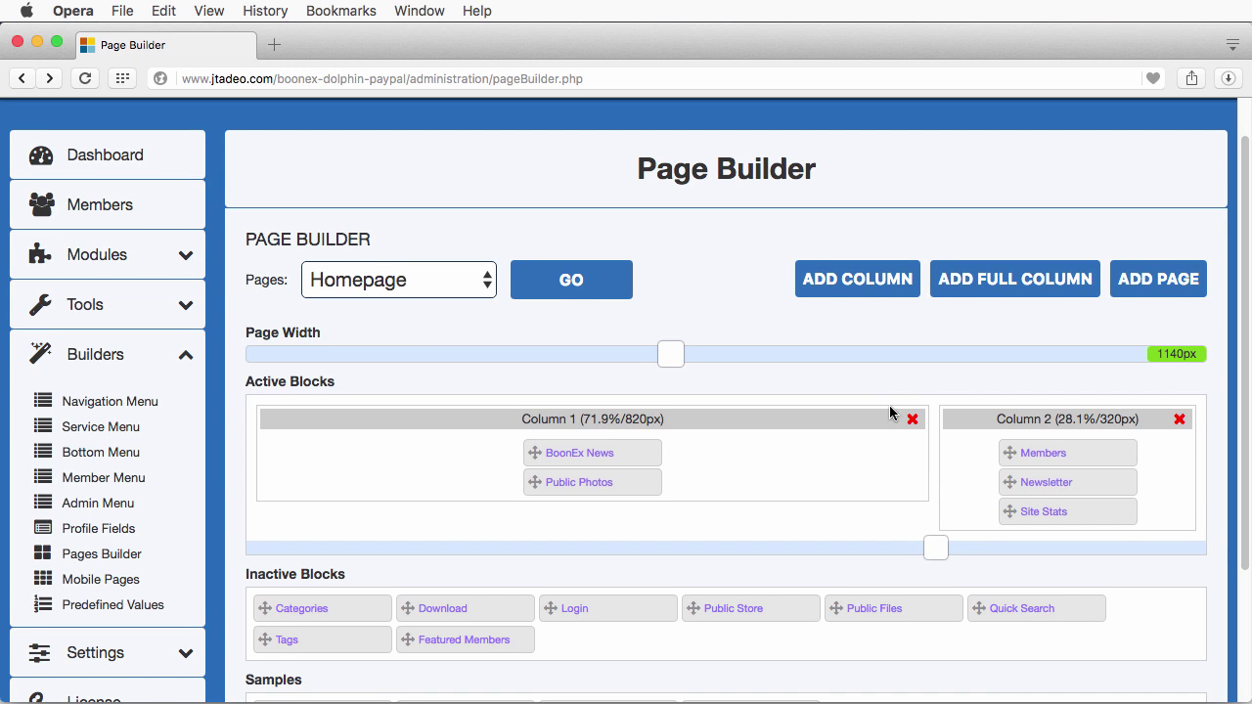
Add the PHP Block sample to Column 1 of the active blocks, above BoonEx News.
scroll(888, 405, "down", 3)
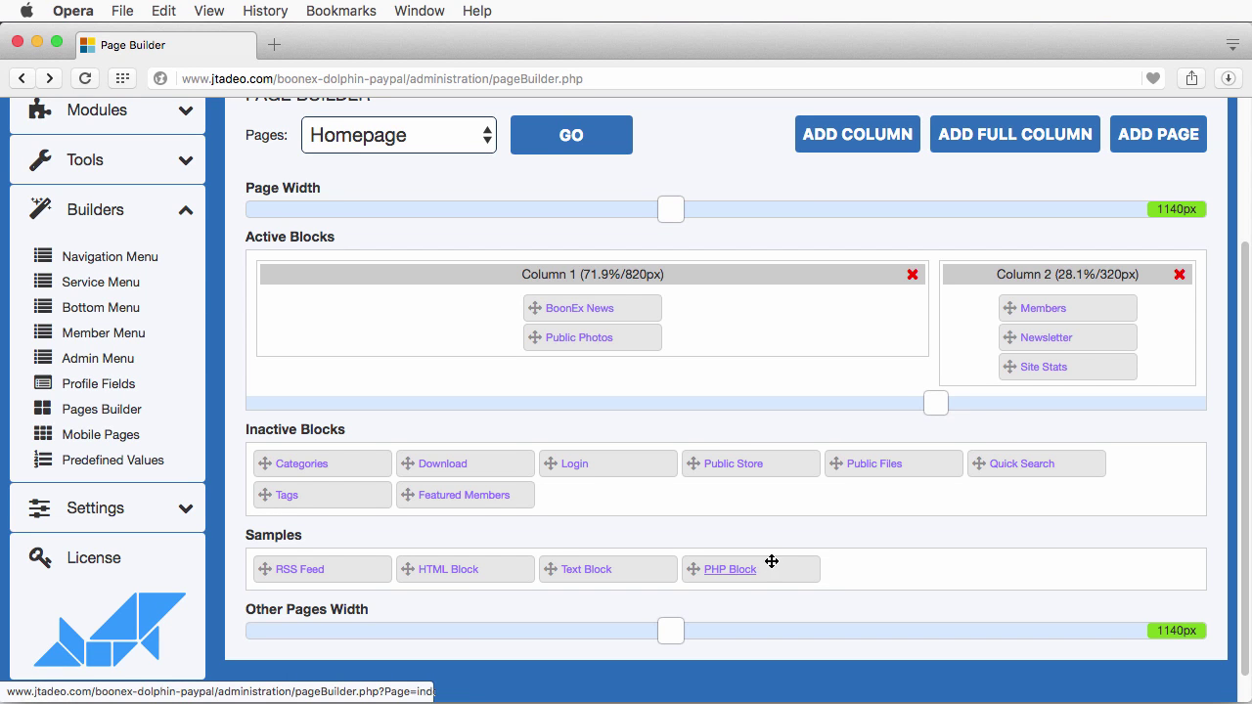
scroll(776, 557, "up", 4)
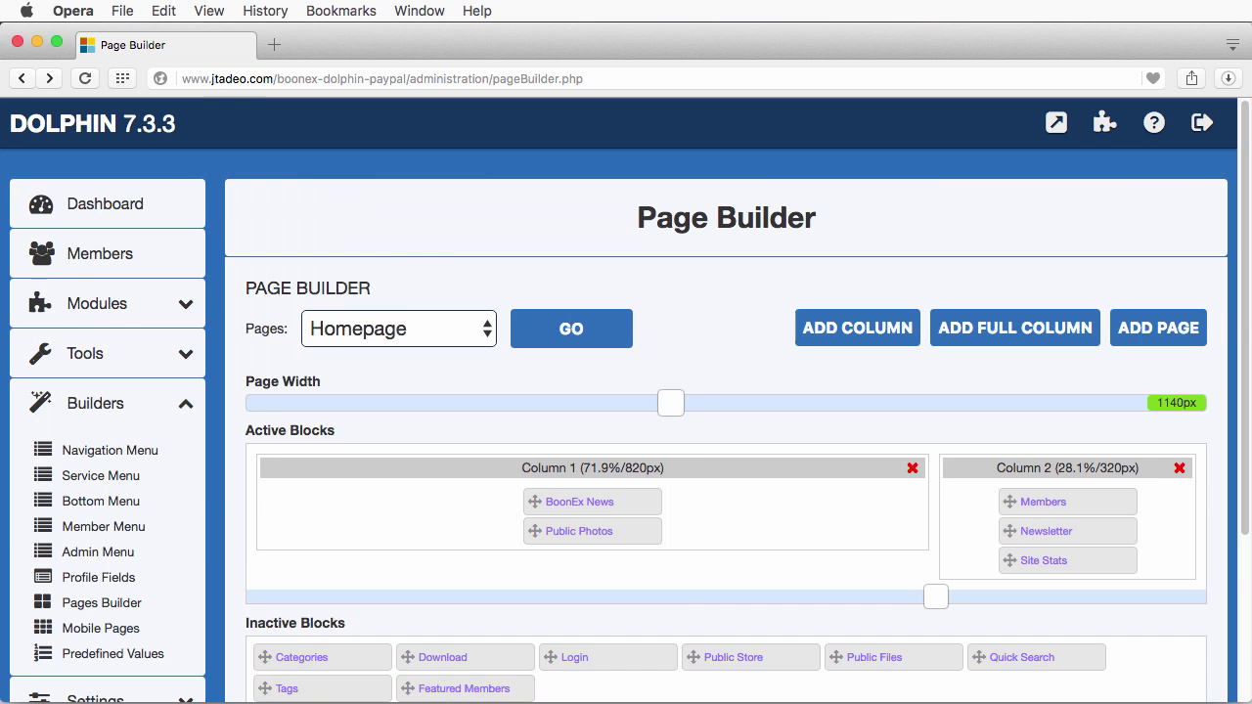
scroll(872, 507, "down", 4)
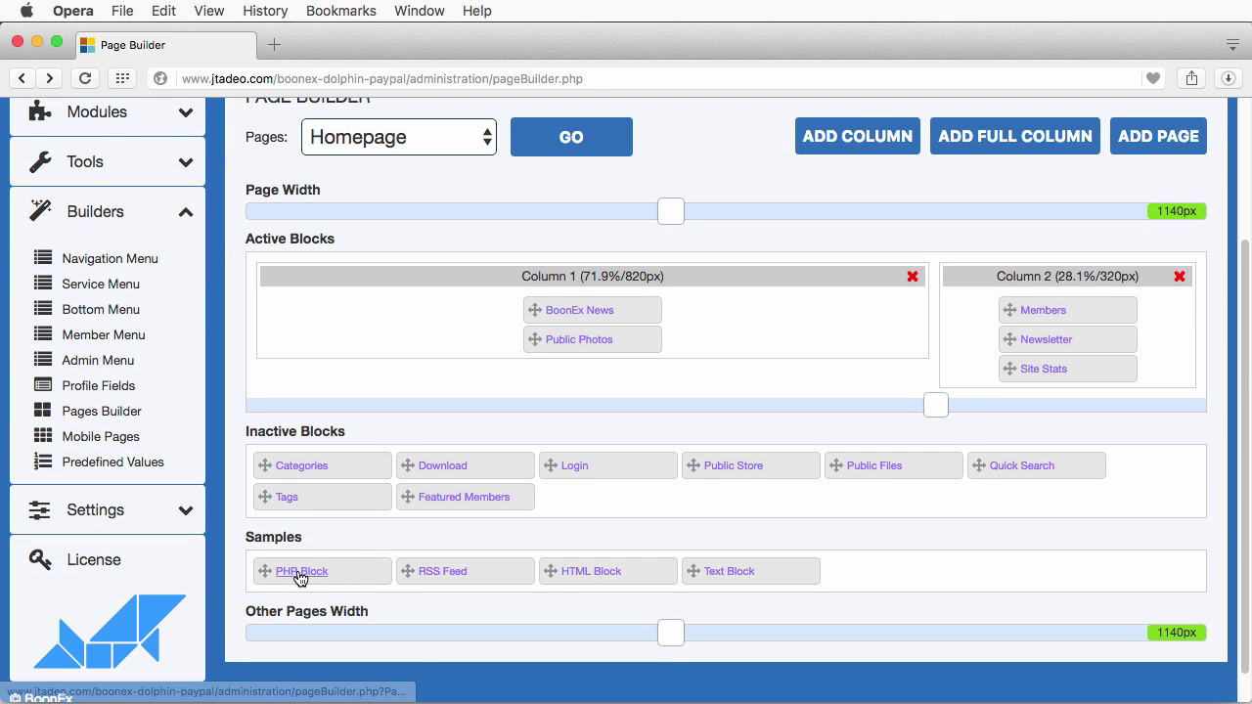
mouse_move(302, 578)
left_mouse_down()
mouse_move(412, 558)
mouse_move(557, 460)
mouse_move(539, 313)
mouse_move(580, 309)
left_mouse_up()
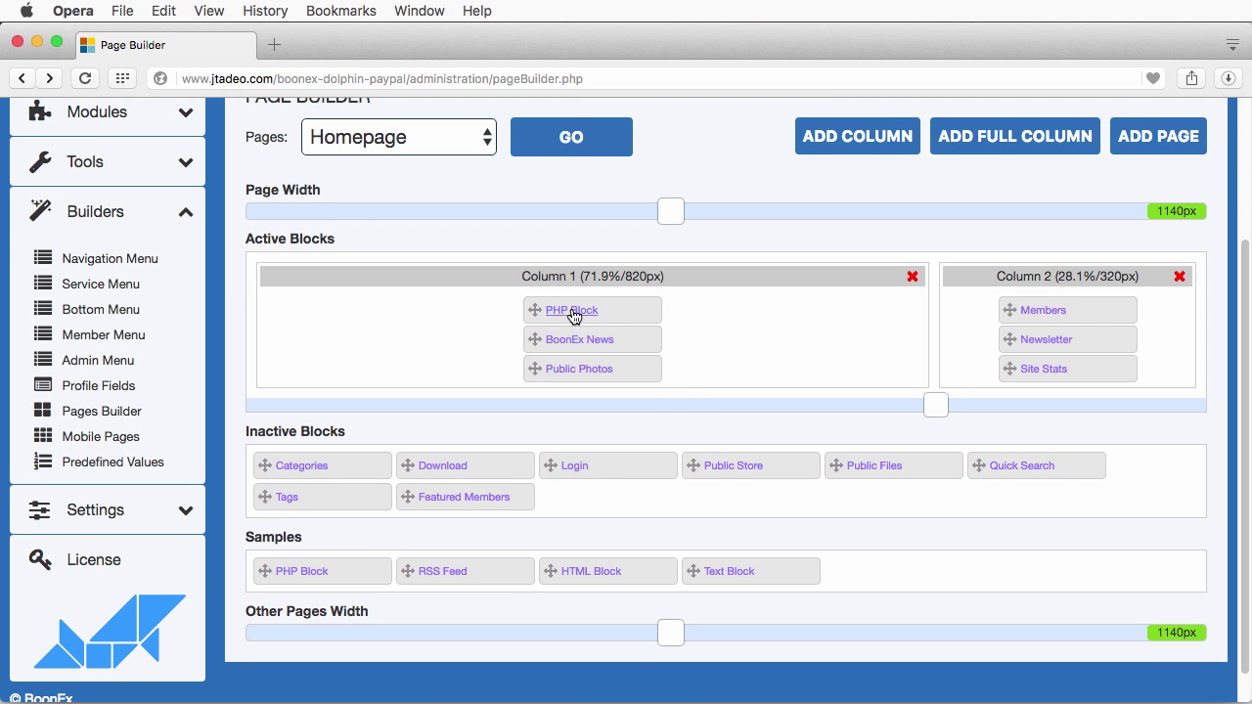
Set the new PHP Block's caption to HelloWorld and its code to echo "Hello PHP Block!"; and save the block.
left_click(573, 311)
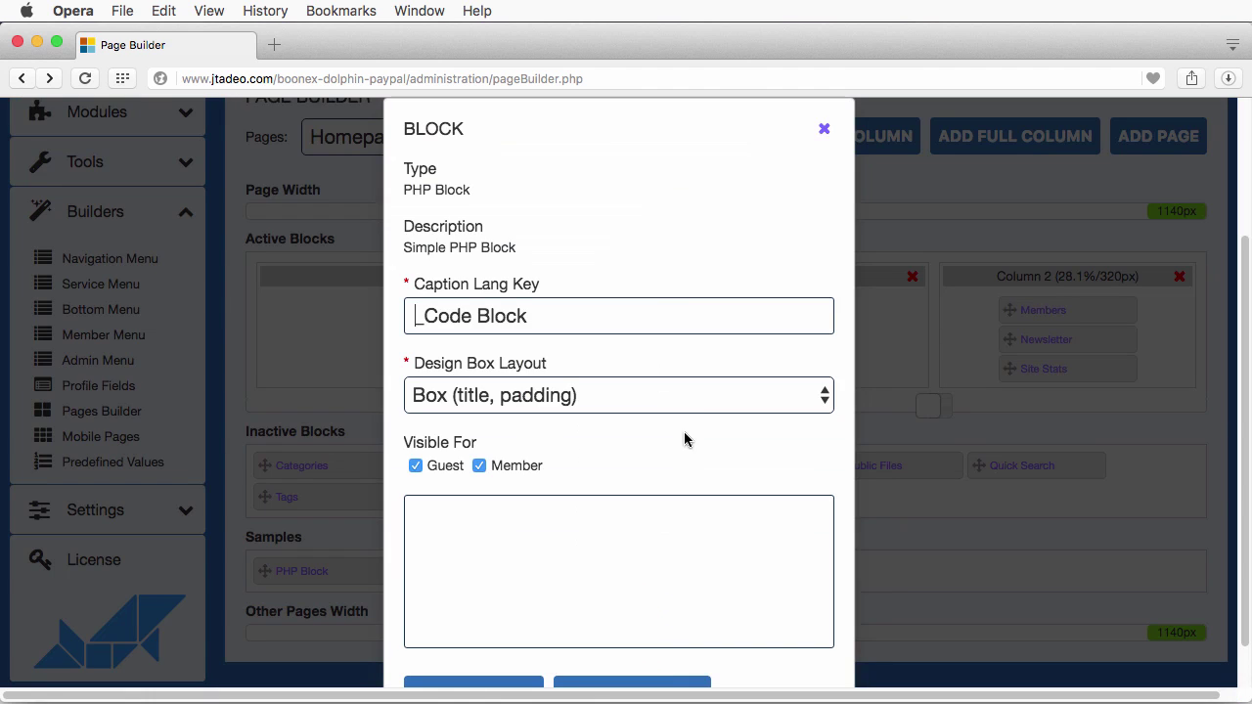
scroll(721, 419, "down", 1)
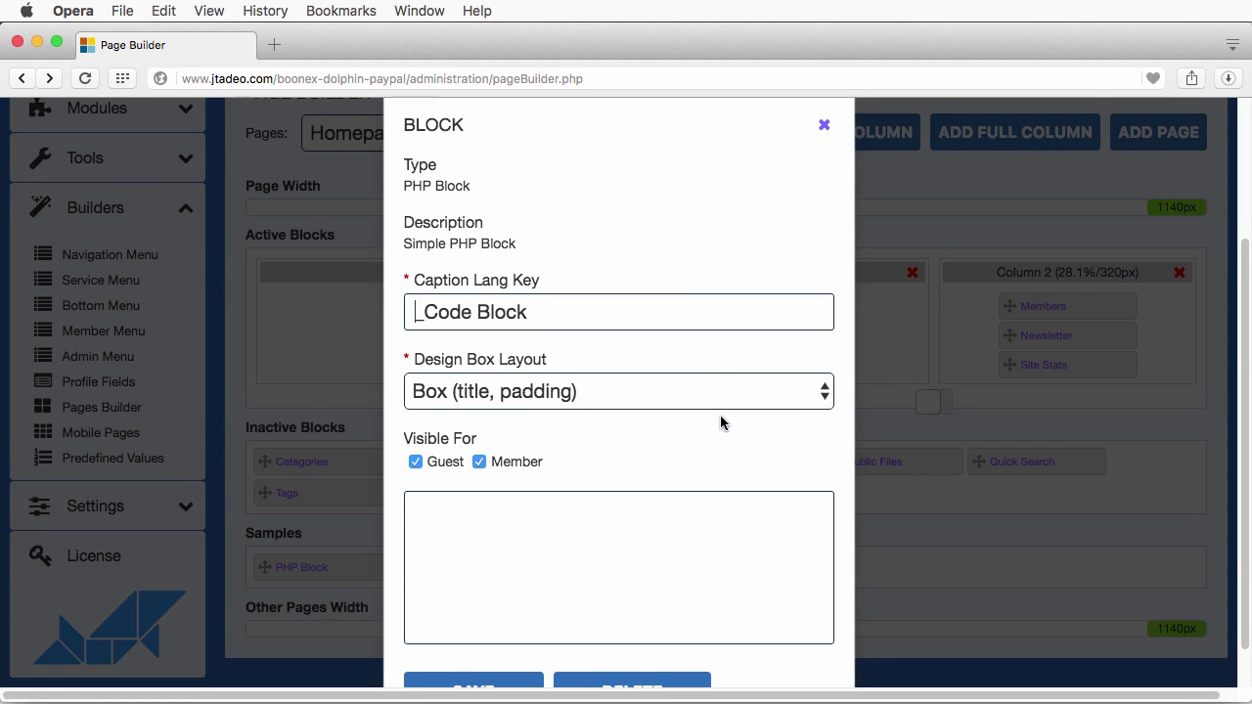
scroll(720, 414, "down", 1)
scroll(668, 512, "up", 5)
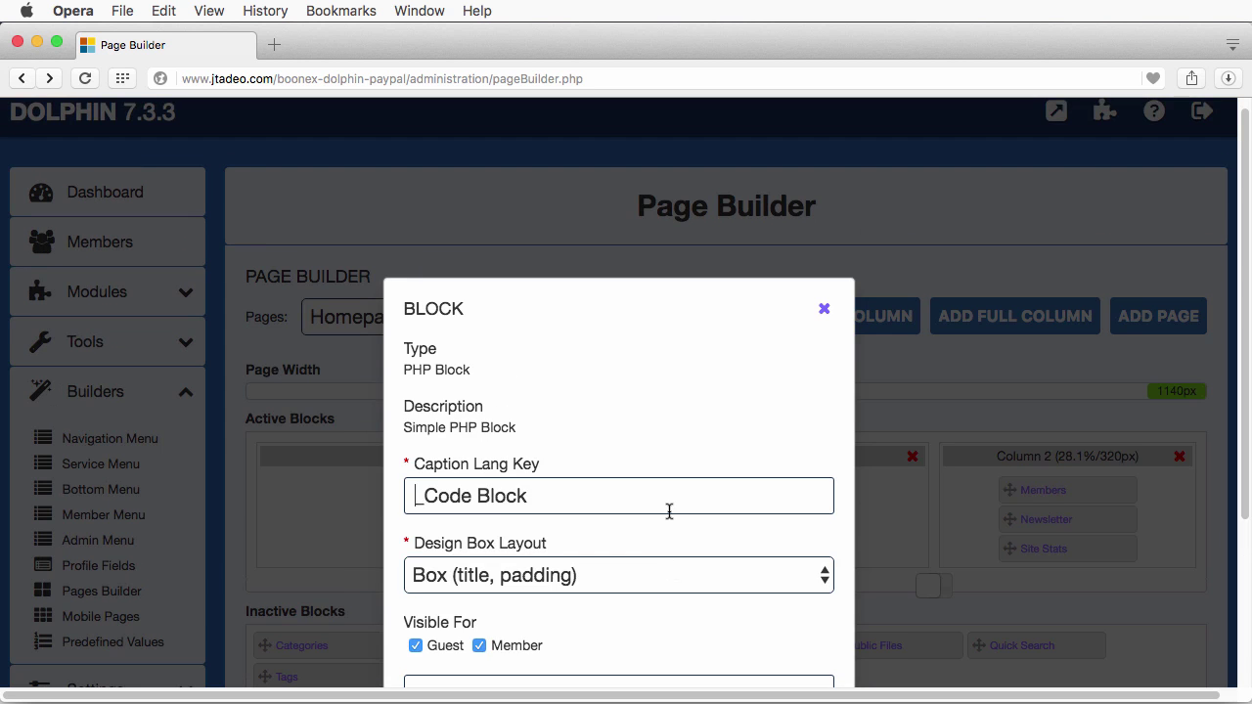
scroll(675, 511, "down", 5)
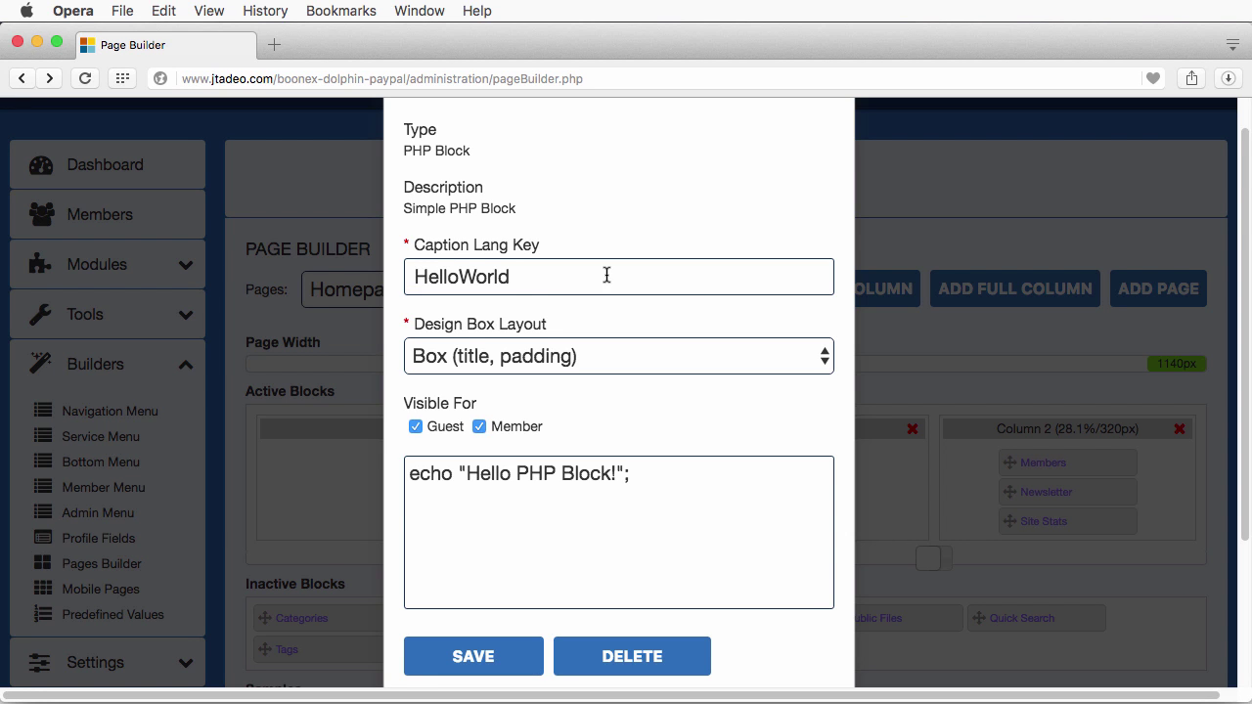
double_click(527, 276)
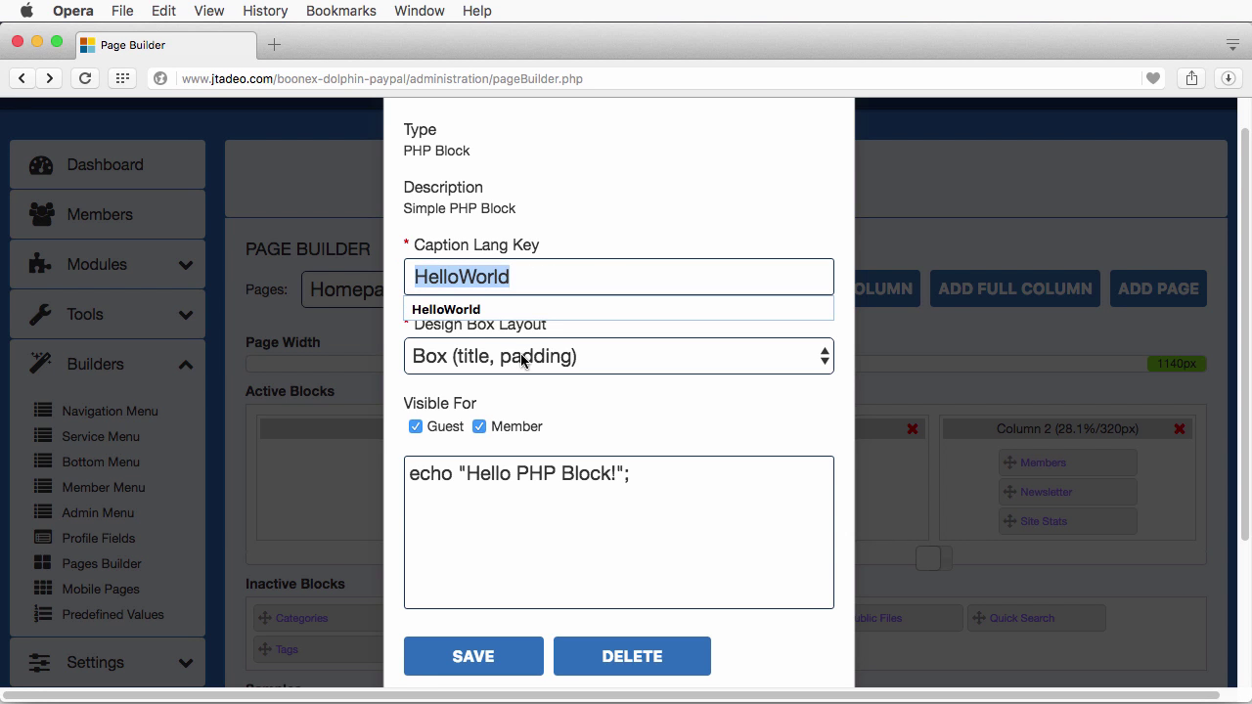
left_click(652, 476)
triple_click(407, 469)
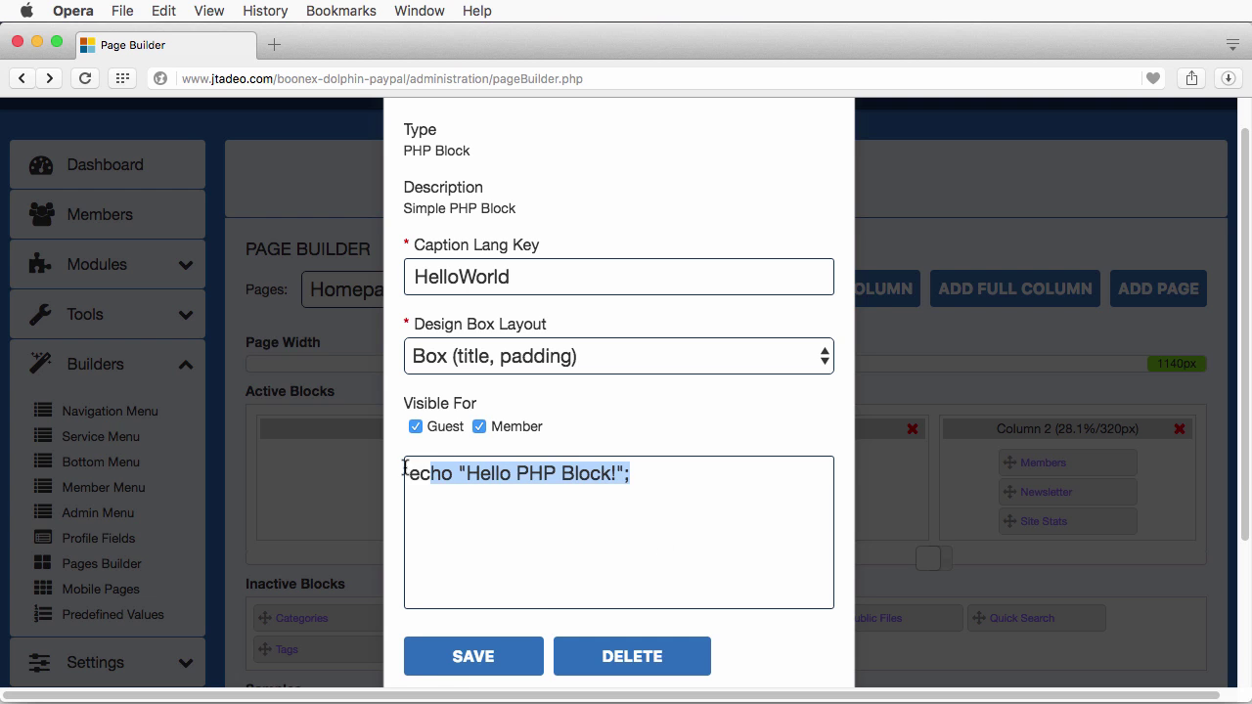
left_click(487, 667)
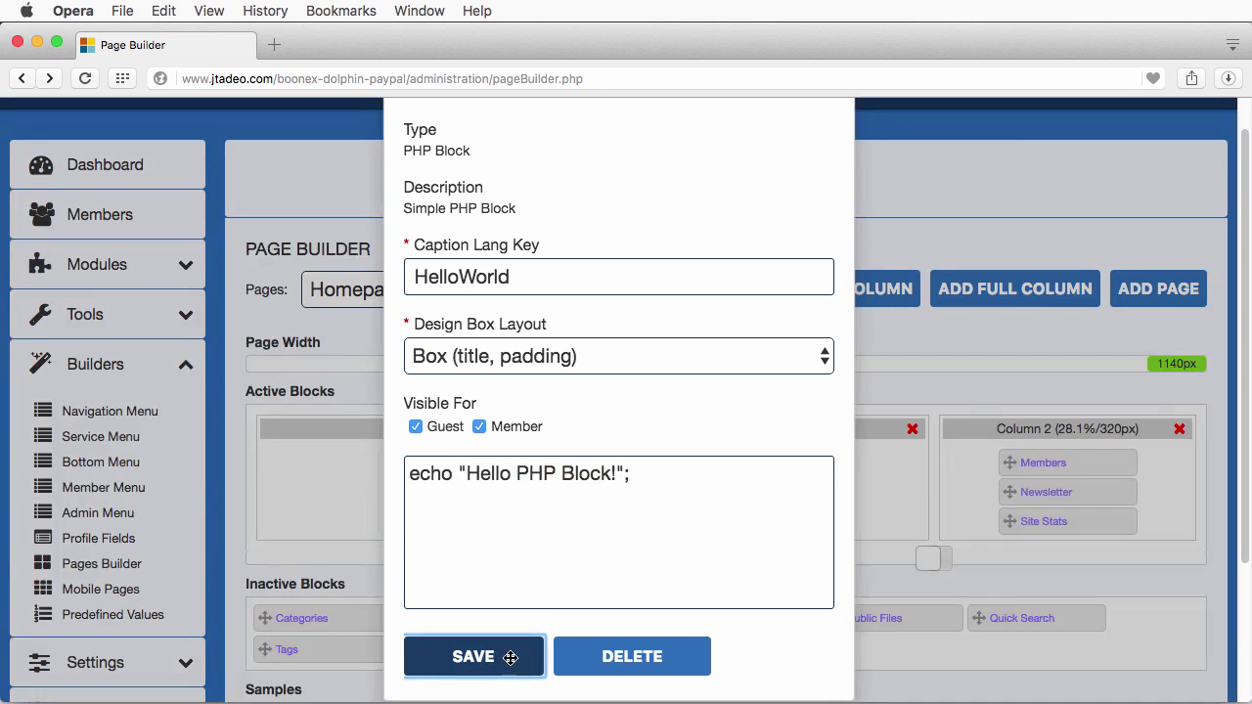
Reload the site's public homepage to check the HelloWorld block, and return to the Page Builder.
scroll(764, 584, "up", 1)
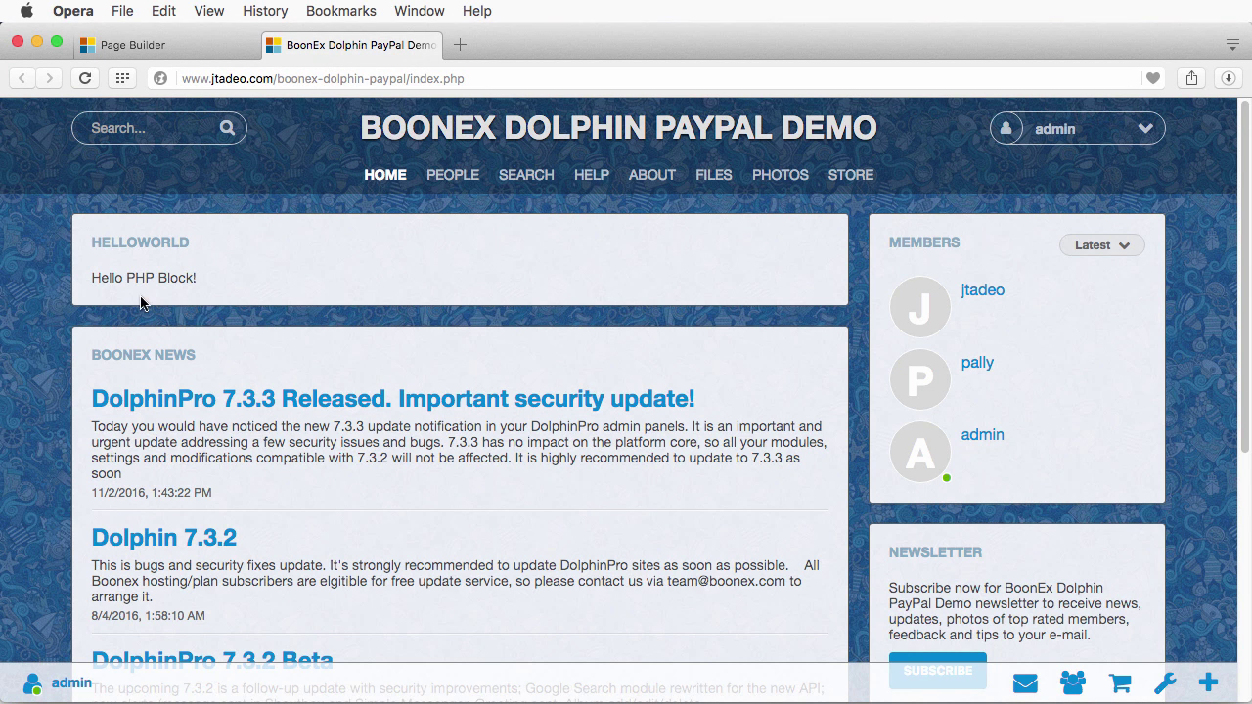
left_click(85, 78)
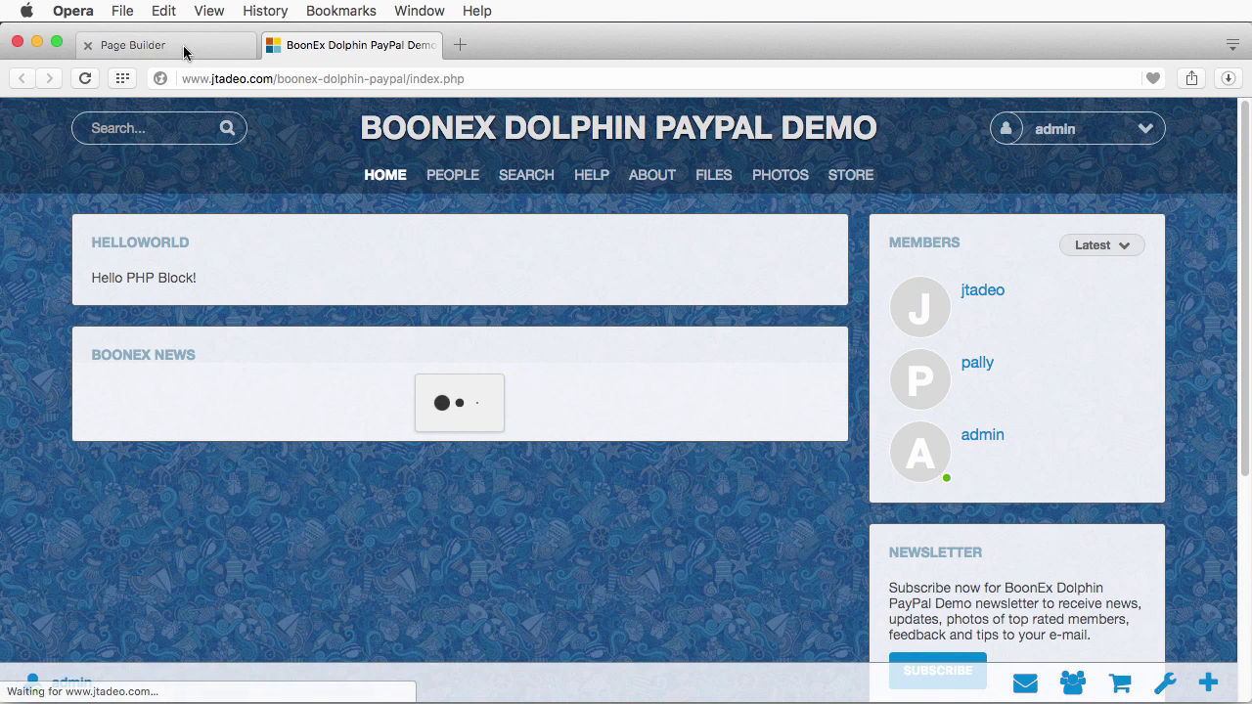
left_click(183, 43)
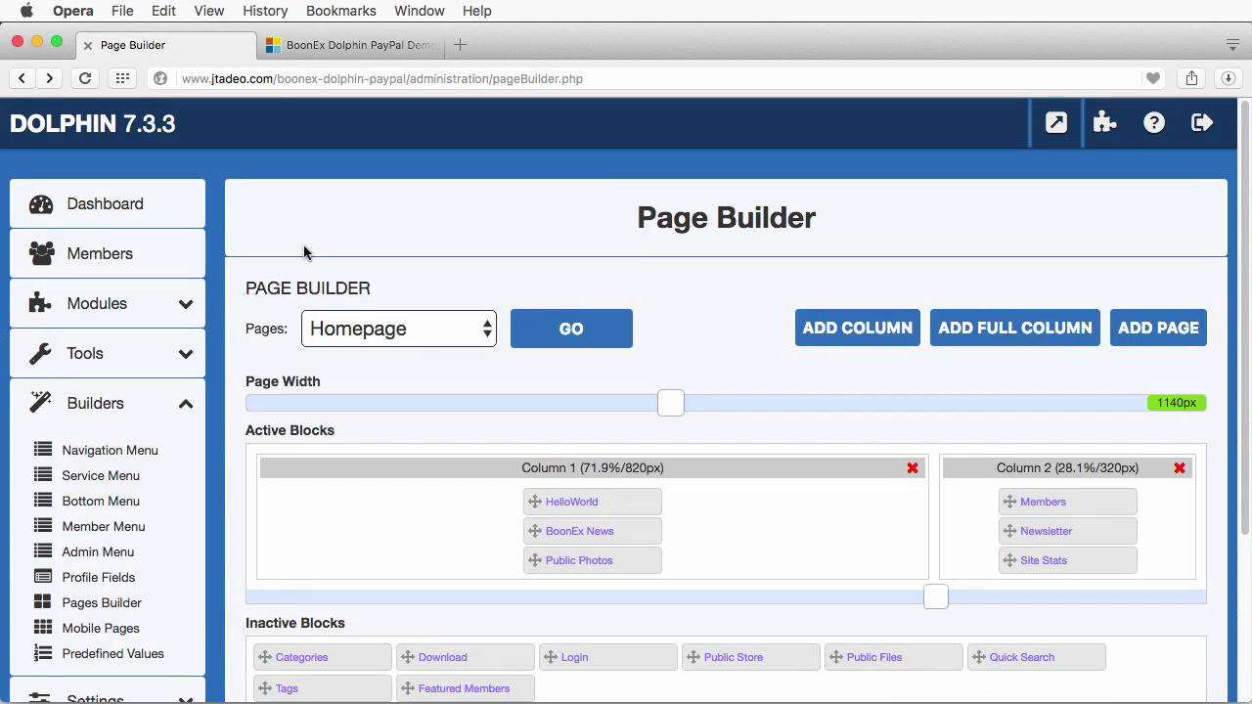
Change the HelloWorld block's code to echo "Hello PHP Block again!"; and save it.
left_click(572, 503)
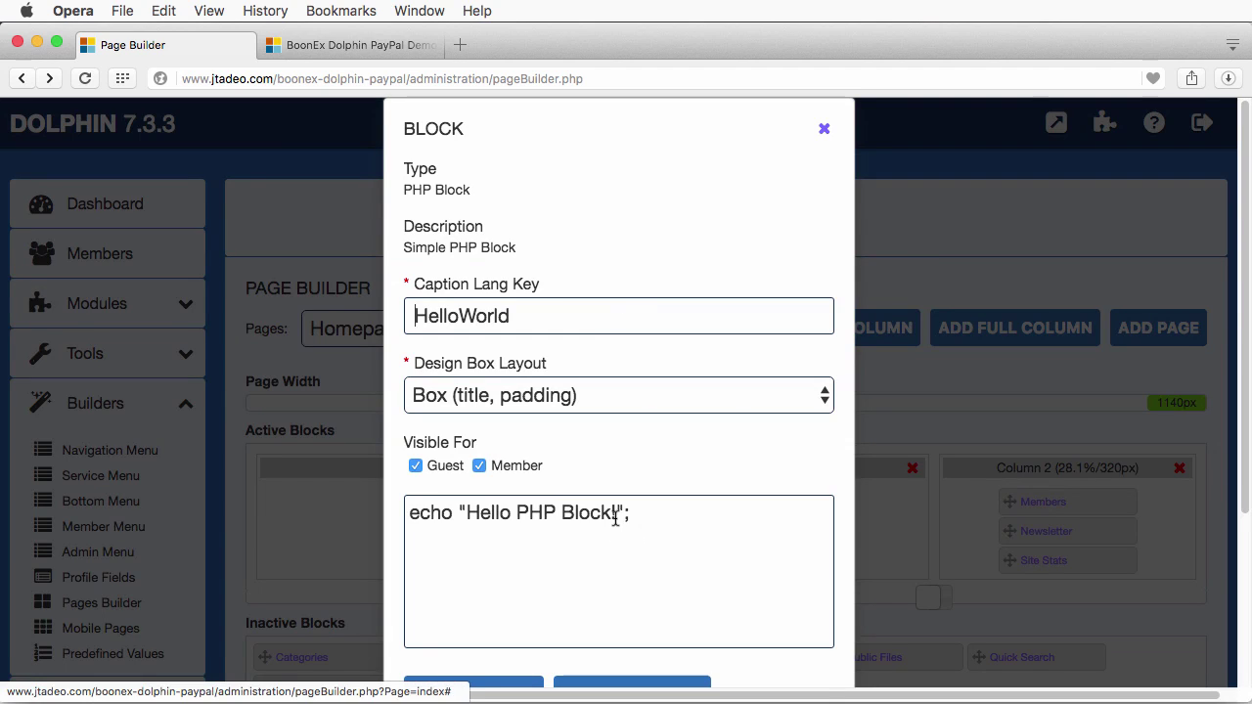
left_click(619, 515)
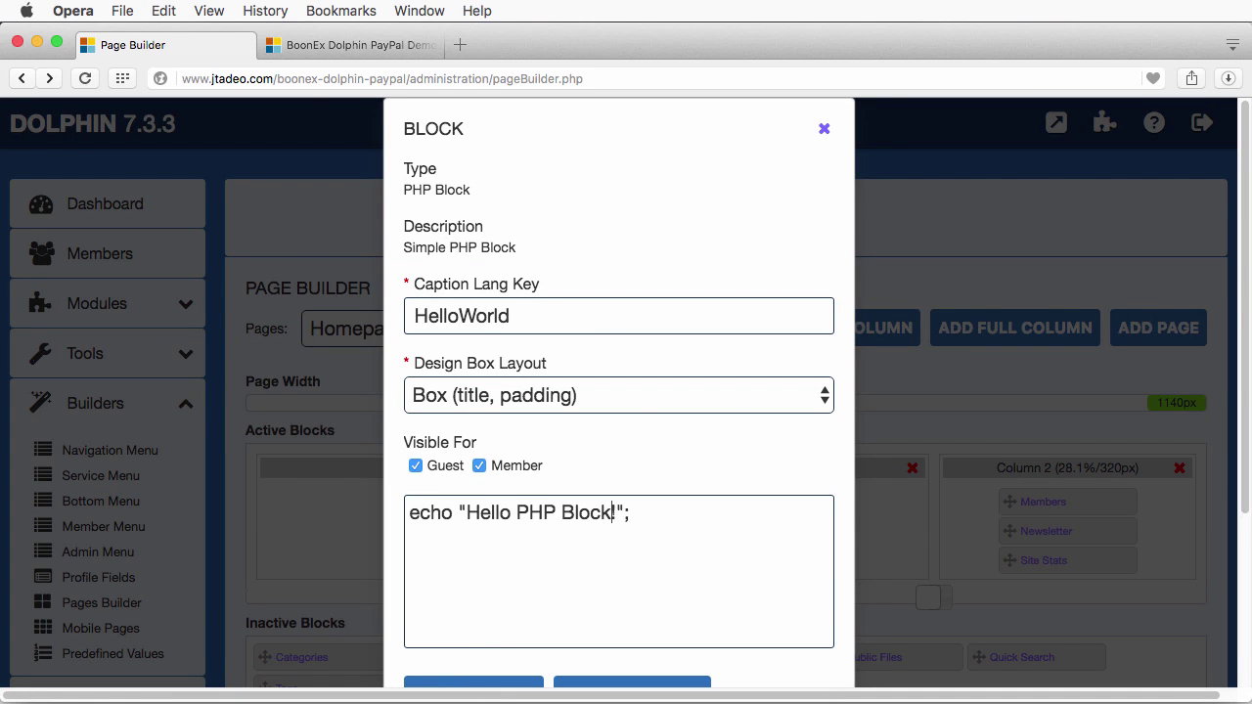
type("again")
scroll(763, 528, "down", 1)
left_click(503, 633)
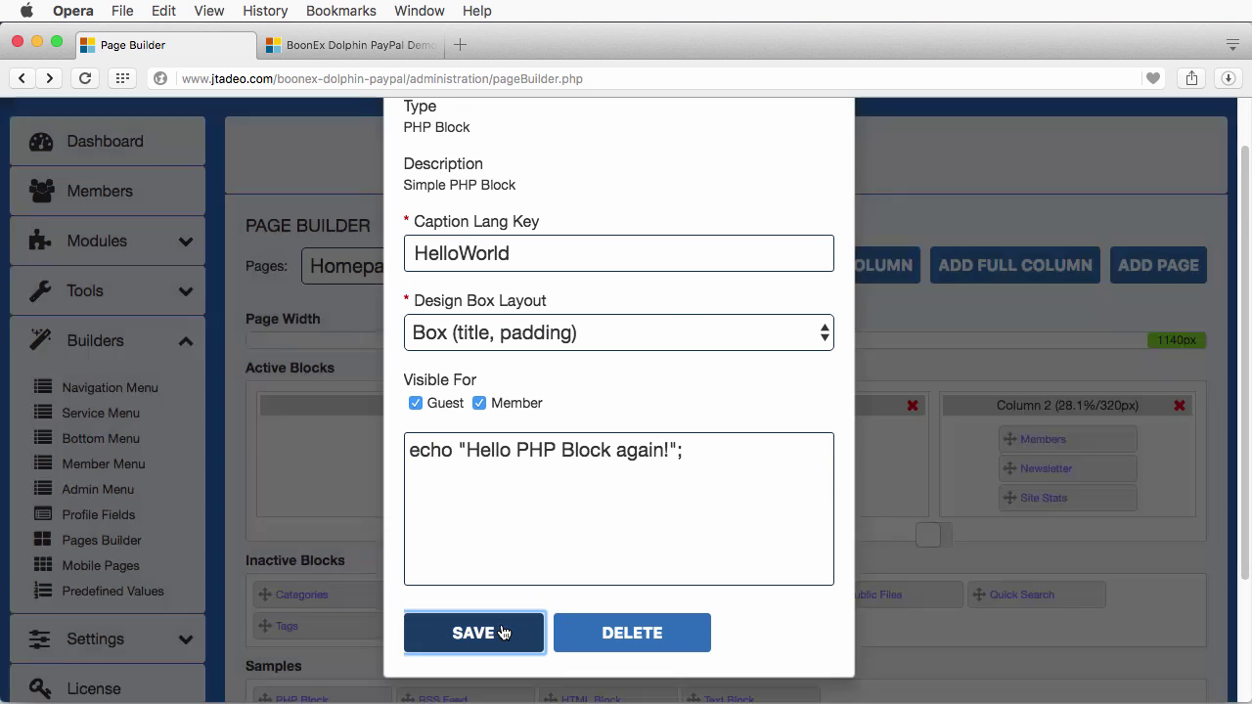
Refresh the public homepage to check the edited block text, and go back to the Page Builder.
left_click(345, 56)
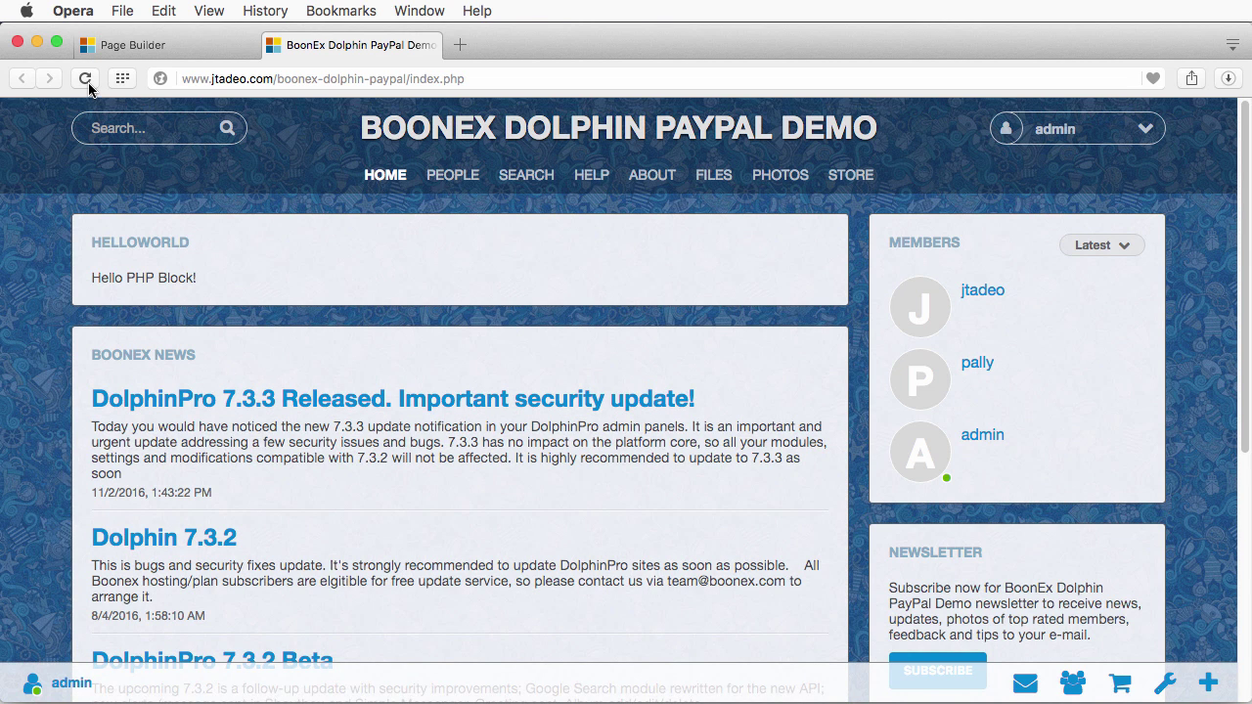
left_click(85, 79)
left_click(130, 45)
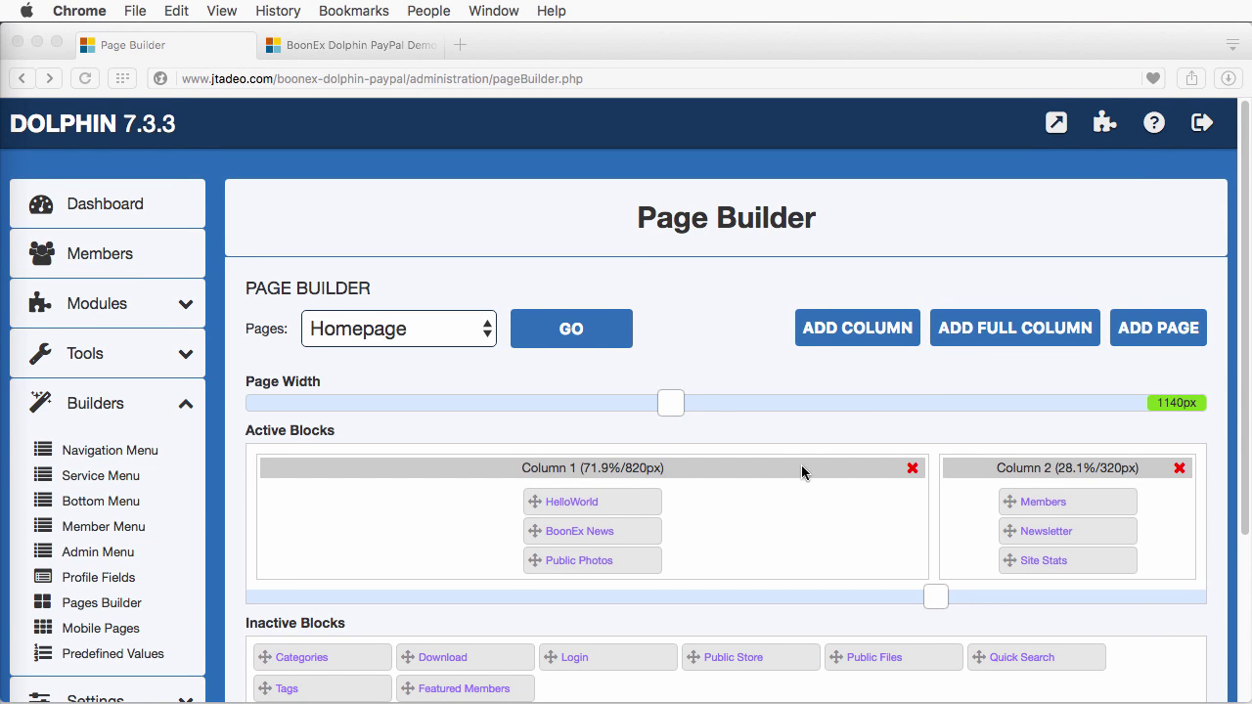
Disable the PHP code block by loading the page builder address with the query ?action_sys=removeCodeBlock.
scroll(803, 455, "down", 2)
scroll(803, 455, "up", 2)
left_click(596, 79)
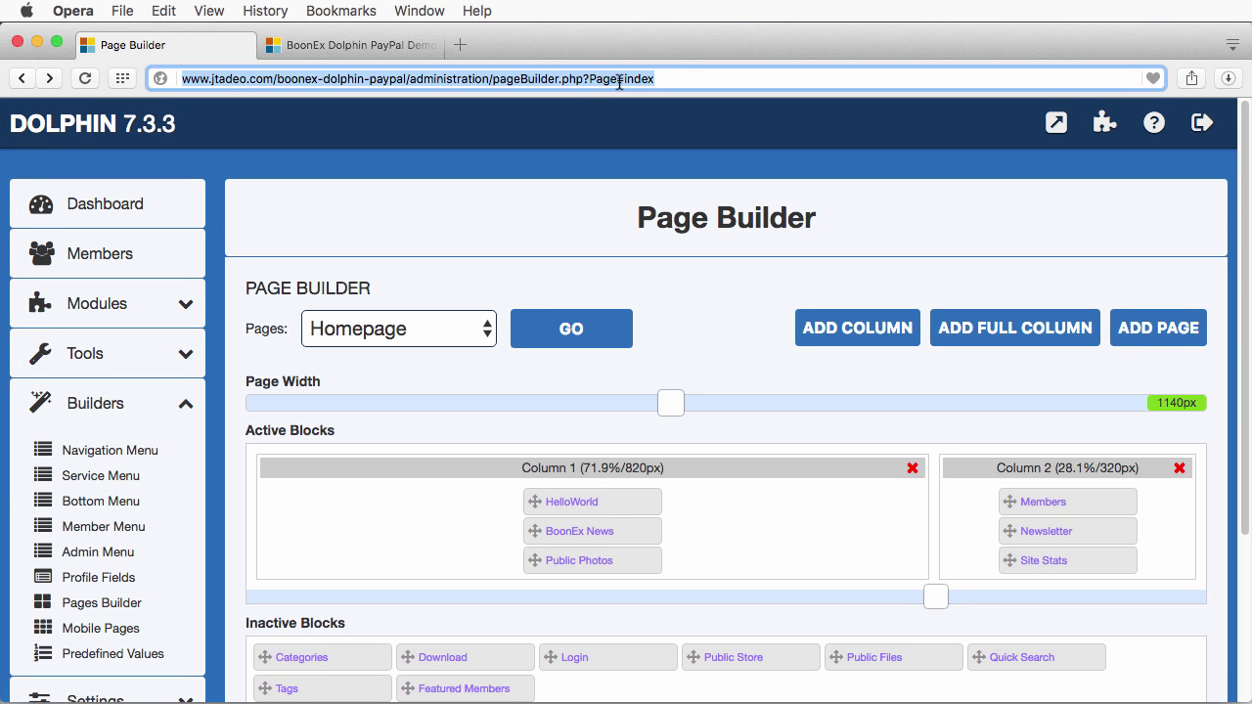
left_click_drag(591, 78, 779, 72)
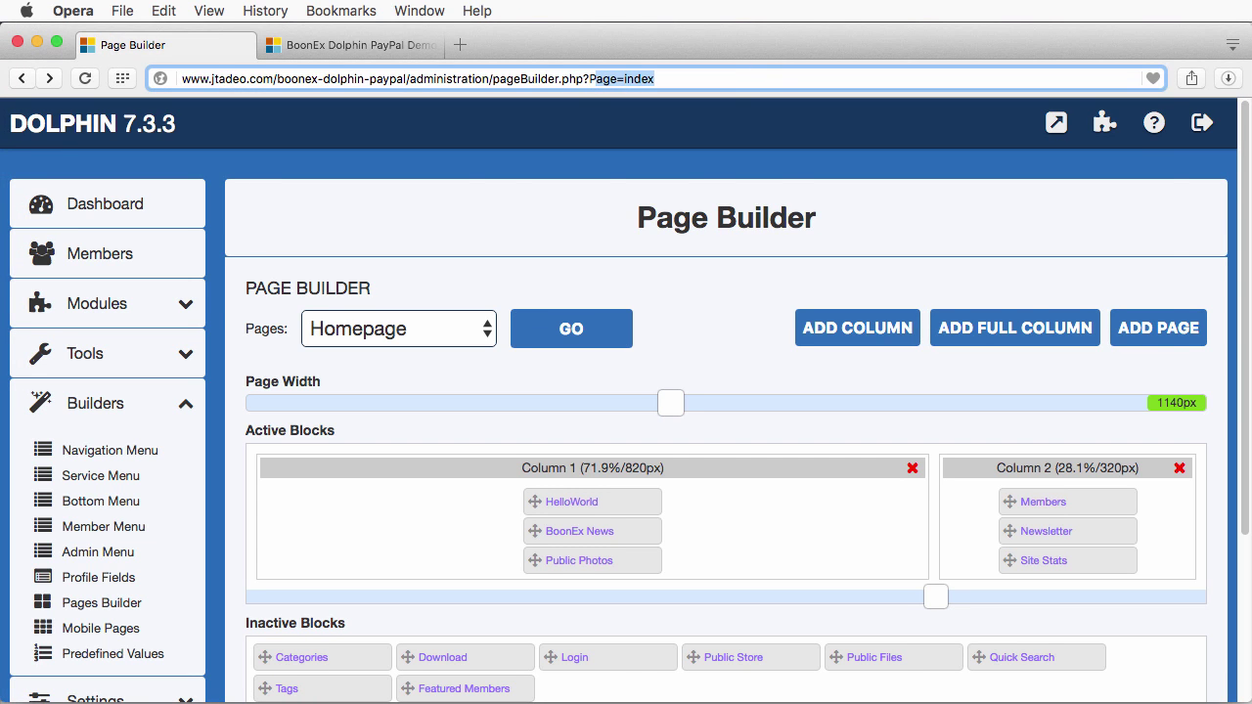
key("BackSpace")
key("BackSpace")
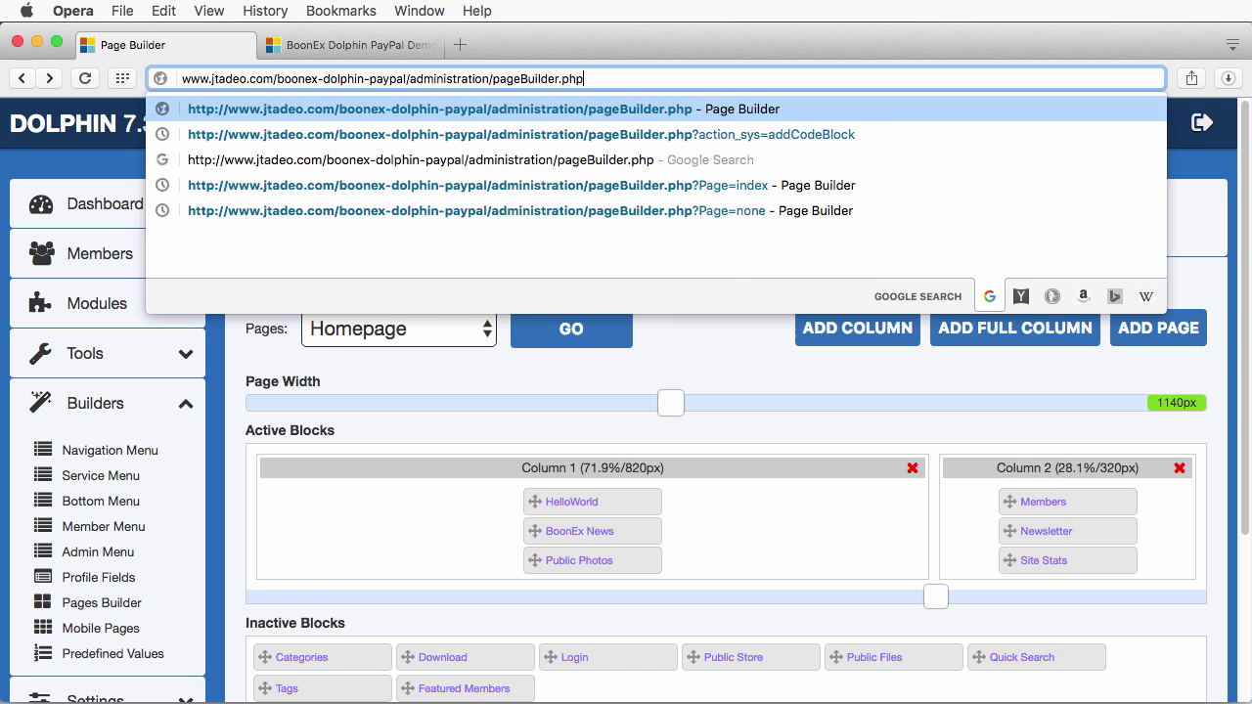
type("?action_sys=removeCodeBlock")
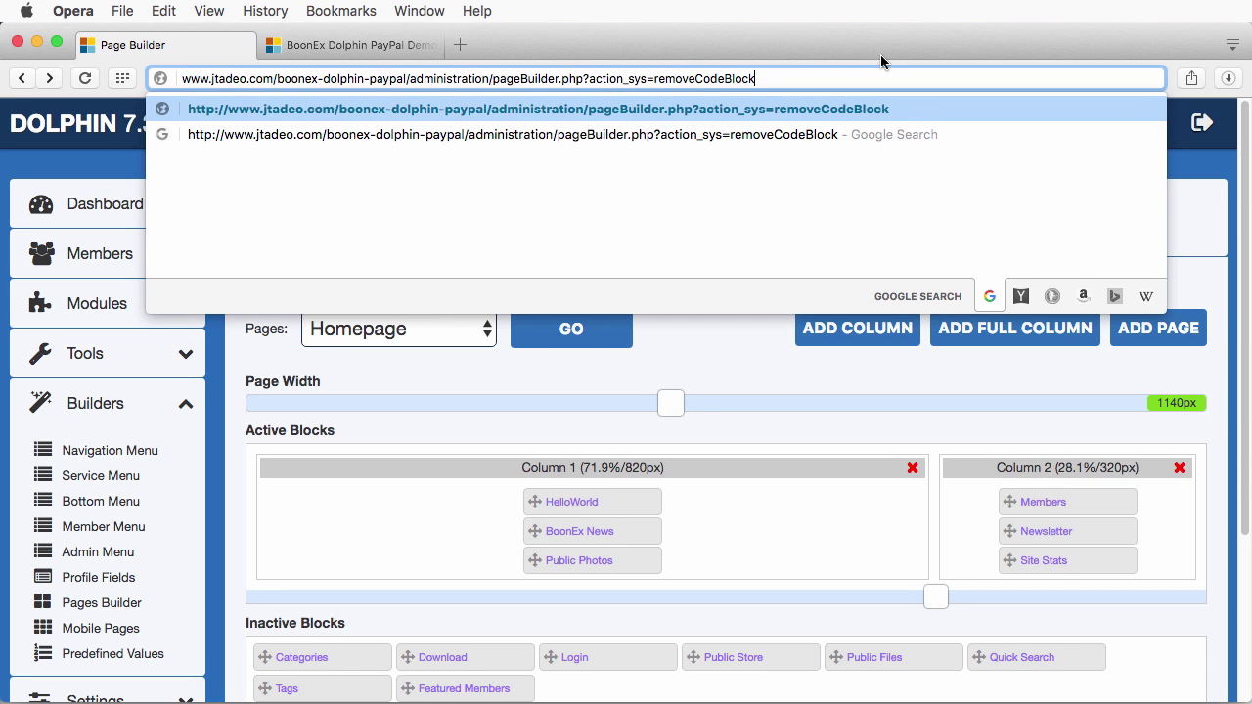
key("Return")
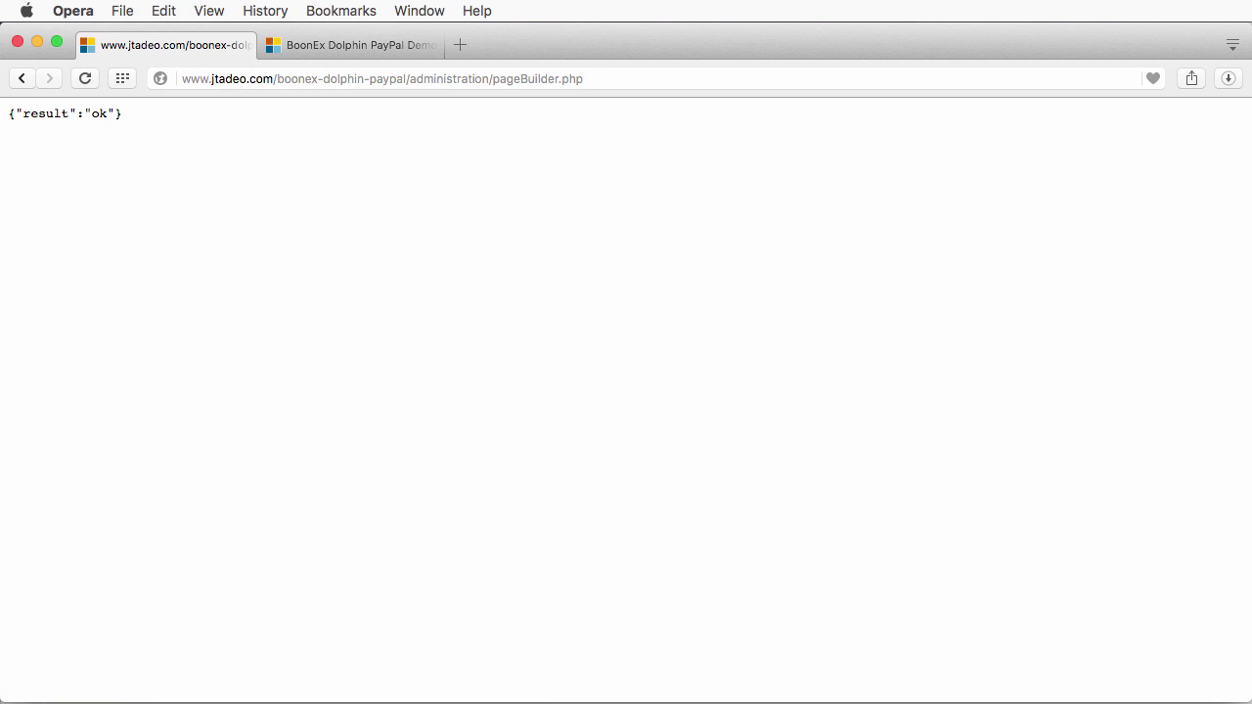
Return to the Page Builder page and reload it to check which block samples are offered.
left_click(21, 82)
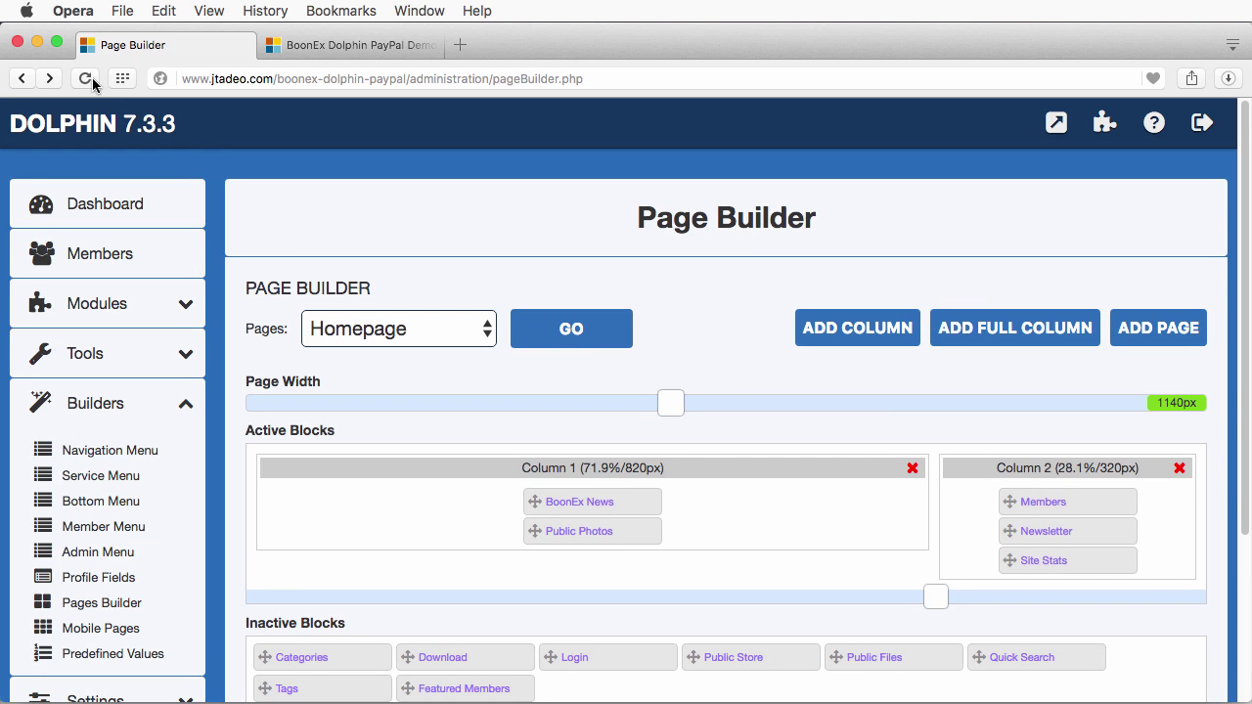
left_click(90, 78)
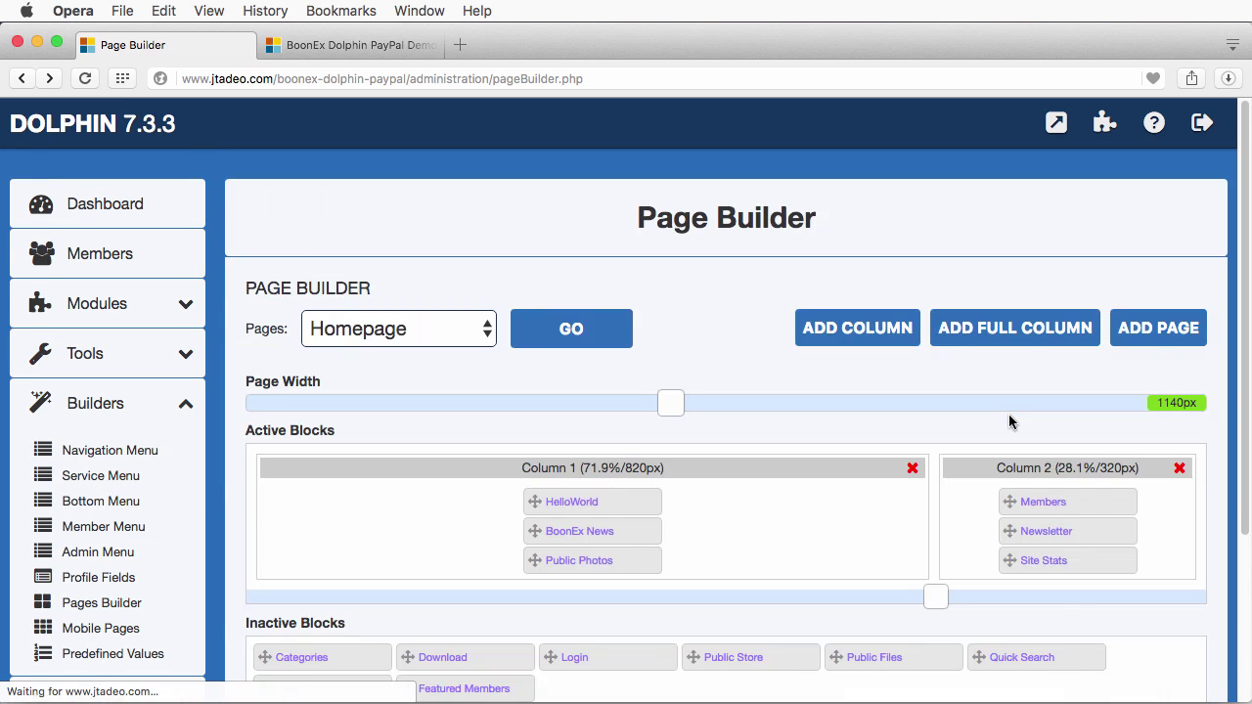
scroll(1008, 414, "down", 5)
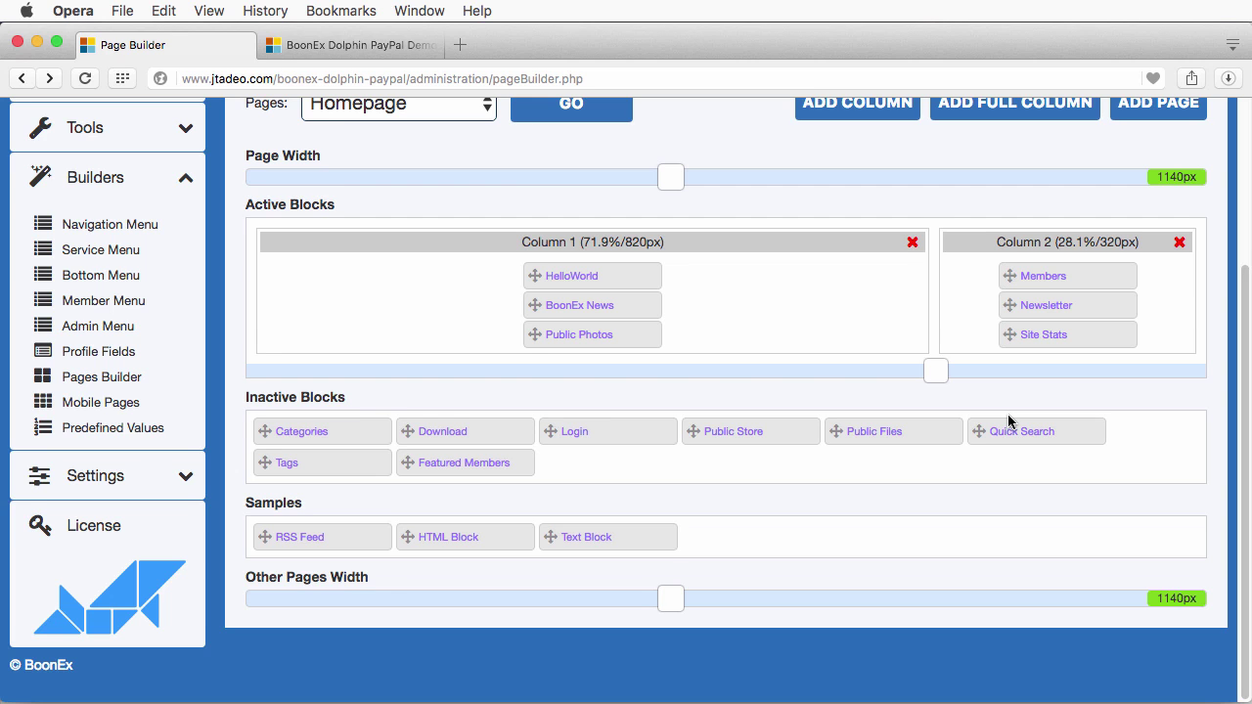
scroll(1007, 413, "up", 2)
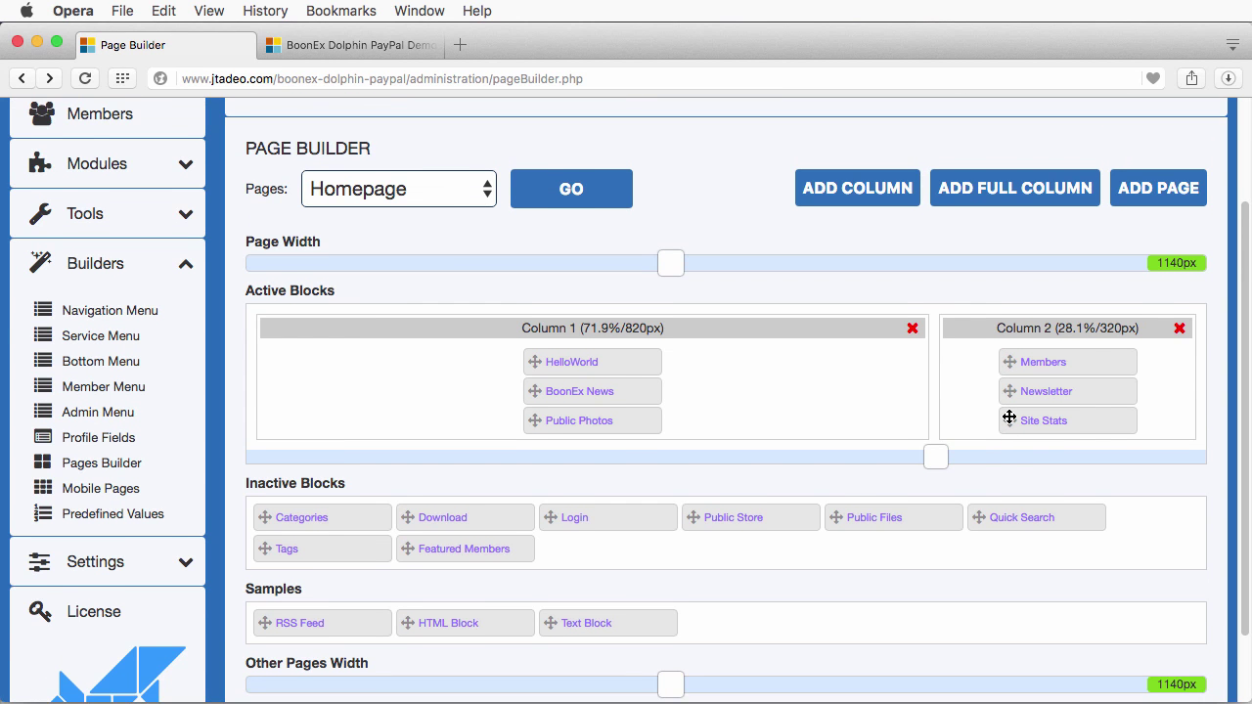
scroll(1009, 418, "up", 3)
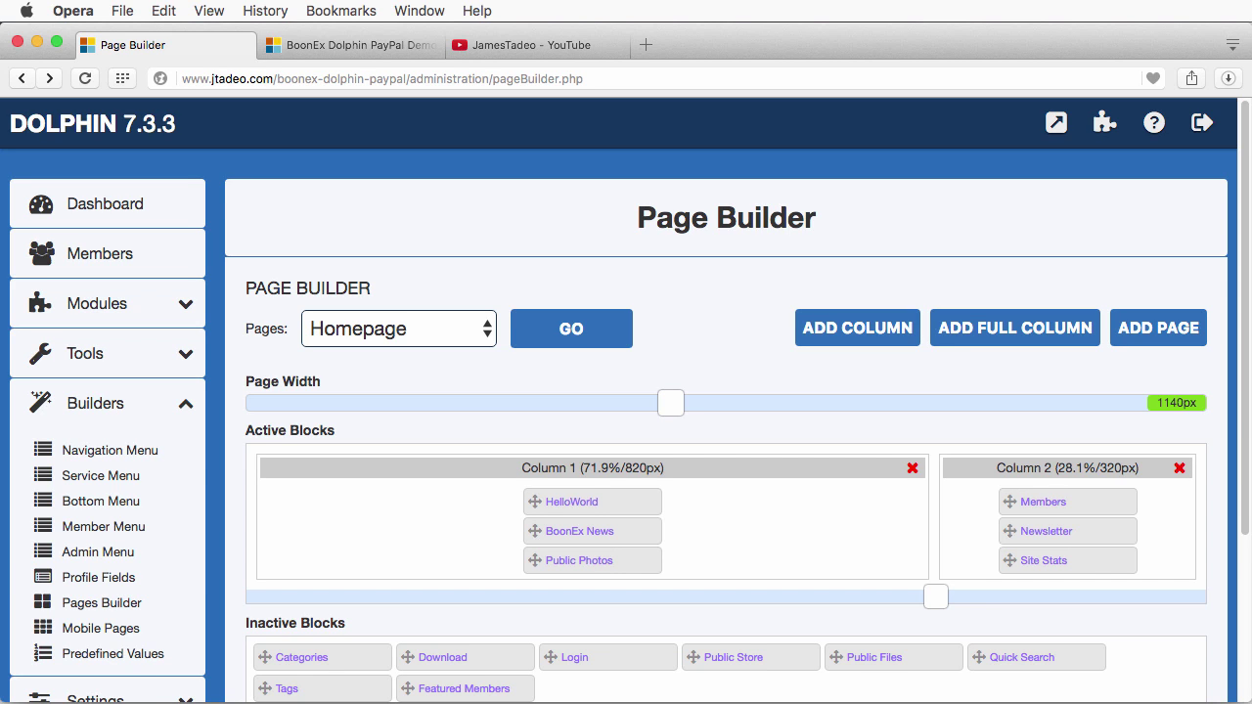
Comment out the HelloWorld block's echo line and add a $html=<<<HTML heredoc with <h1>Hello World</h1>, <h3>Hello Again...</h3>, <p>Well, hello there :D</p>, HTML; and echo $html;.
left_click(575, 506)
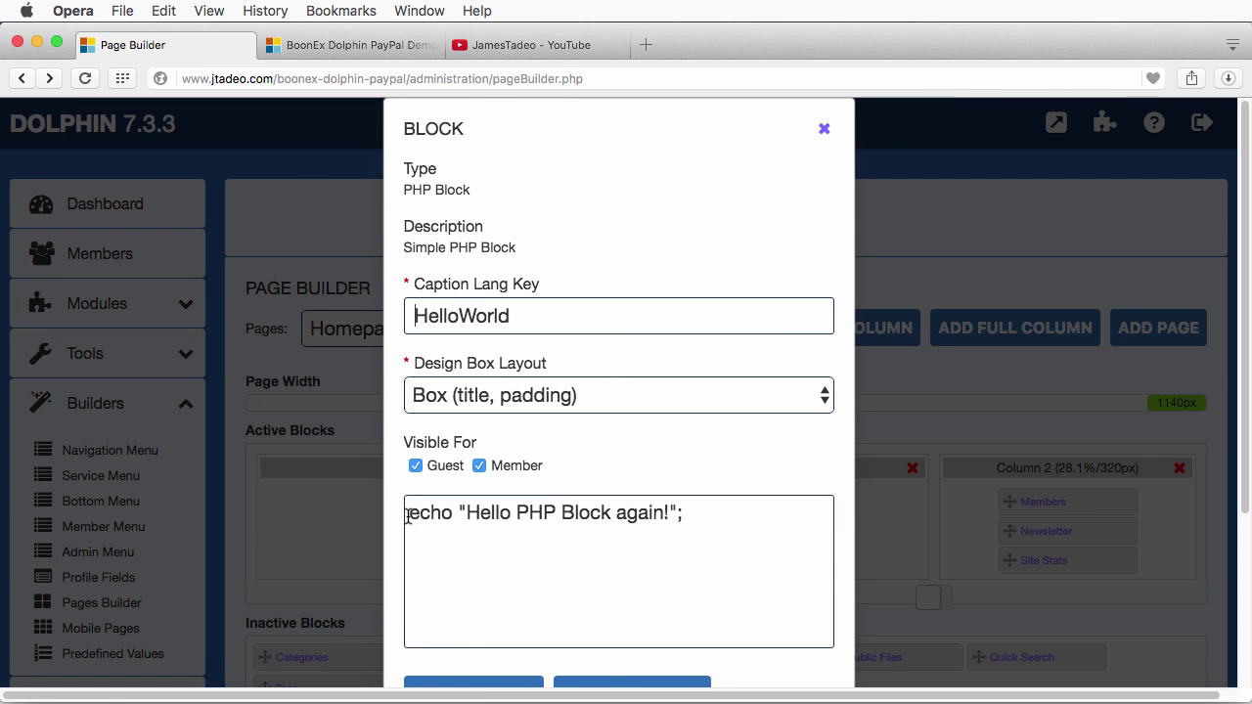
type("//")
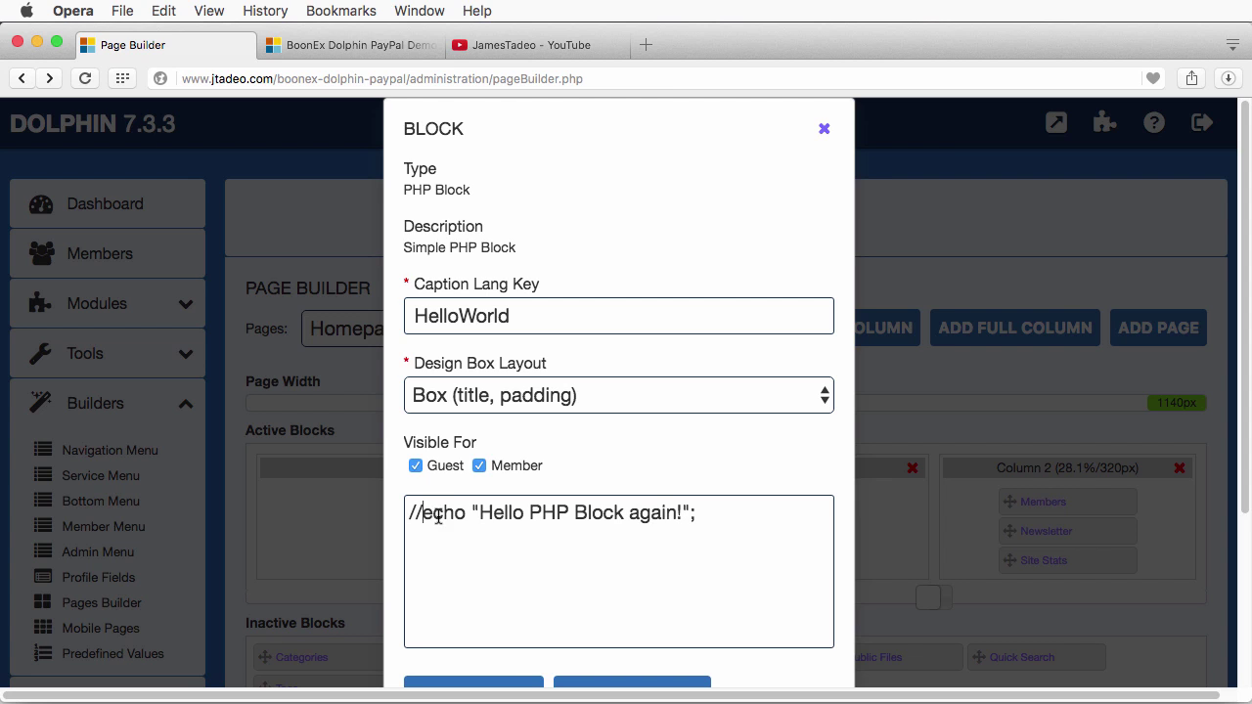
left_click(562, 548)
type("$html=<<<HTML <h1>Hello World</h1> <h3>Hello Again...</h3> <p>Well, hello there :D</p> HTML; echo $html;")
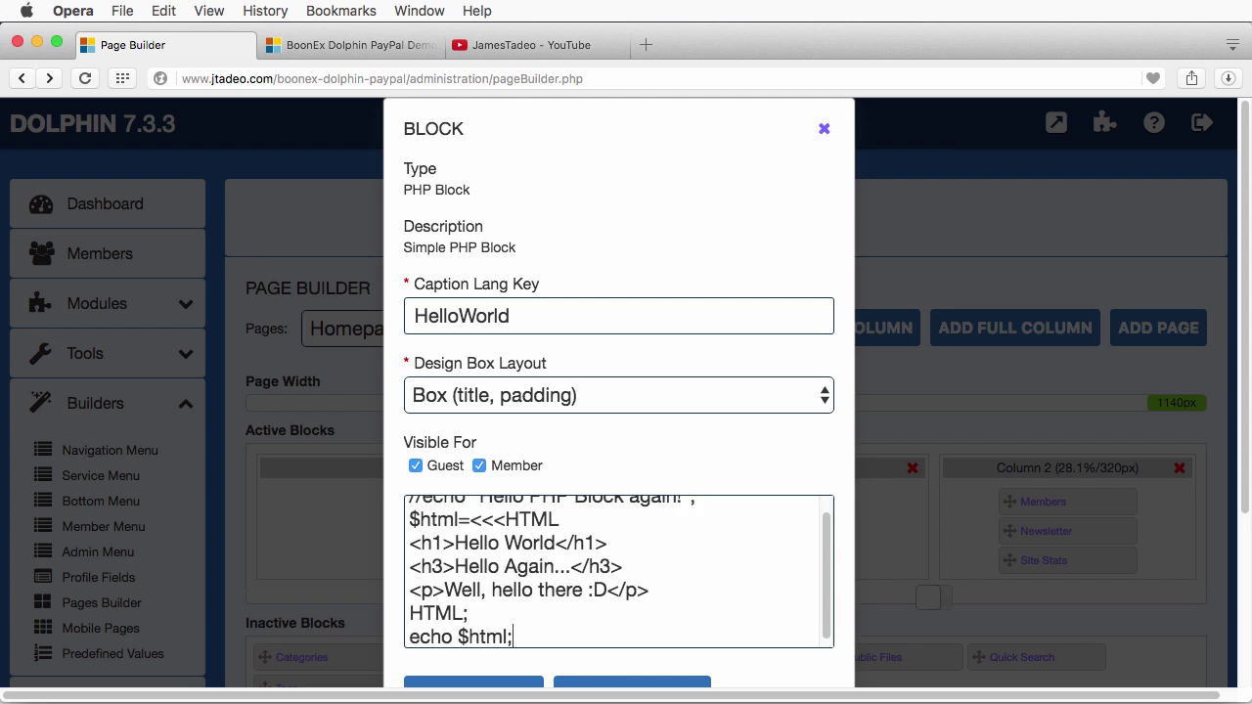
Review the $html variable and <<<HTML opening delimiter in the block's code, undoing the accidental text move.
left_click_drag(827, 583, 827, 559)
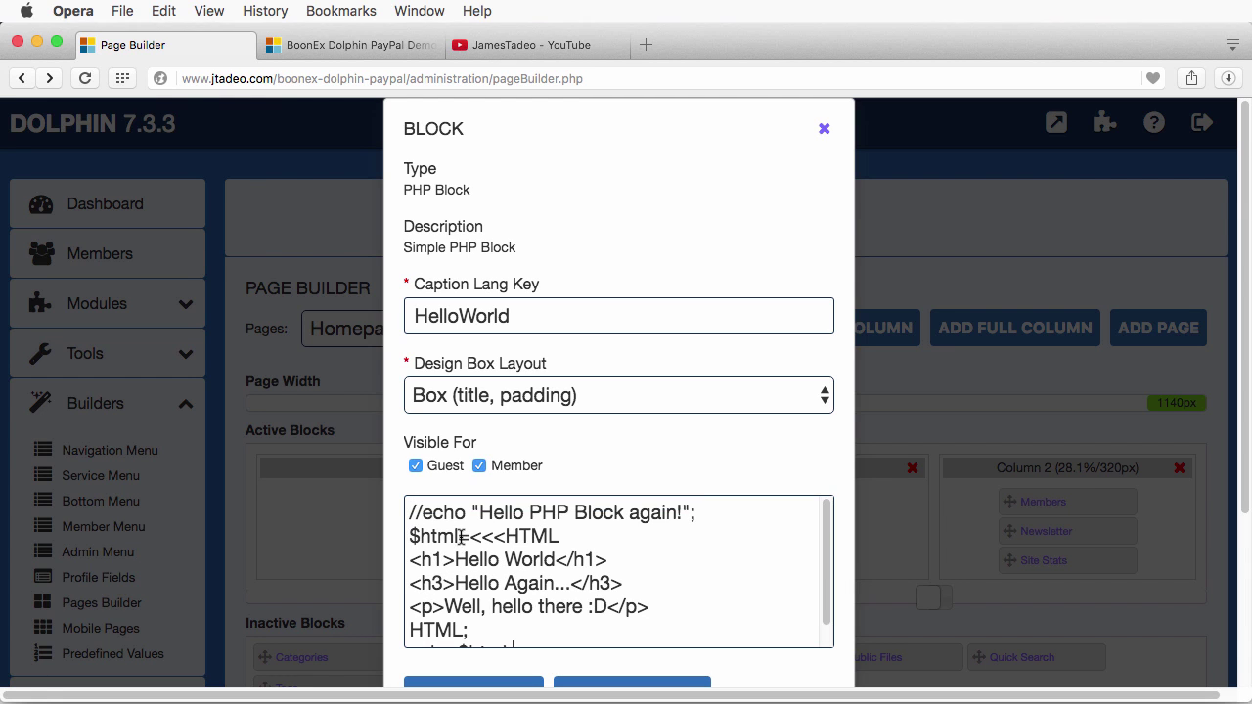
left_click_drag(457, 536, 410, 536)
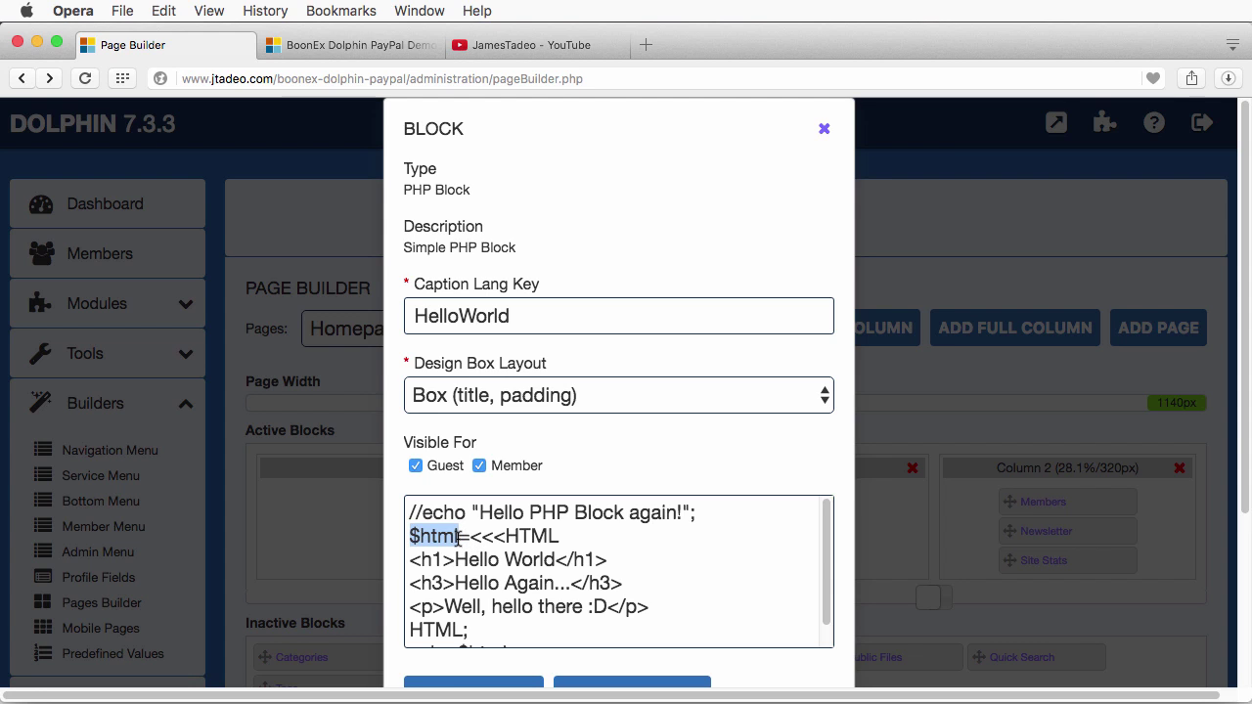
left_click(459, 537)
left_click_drag(480, 539, 551, 542)
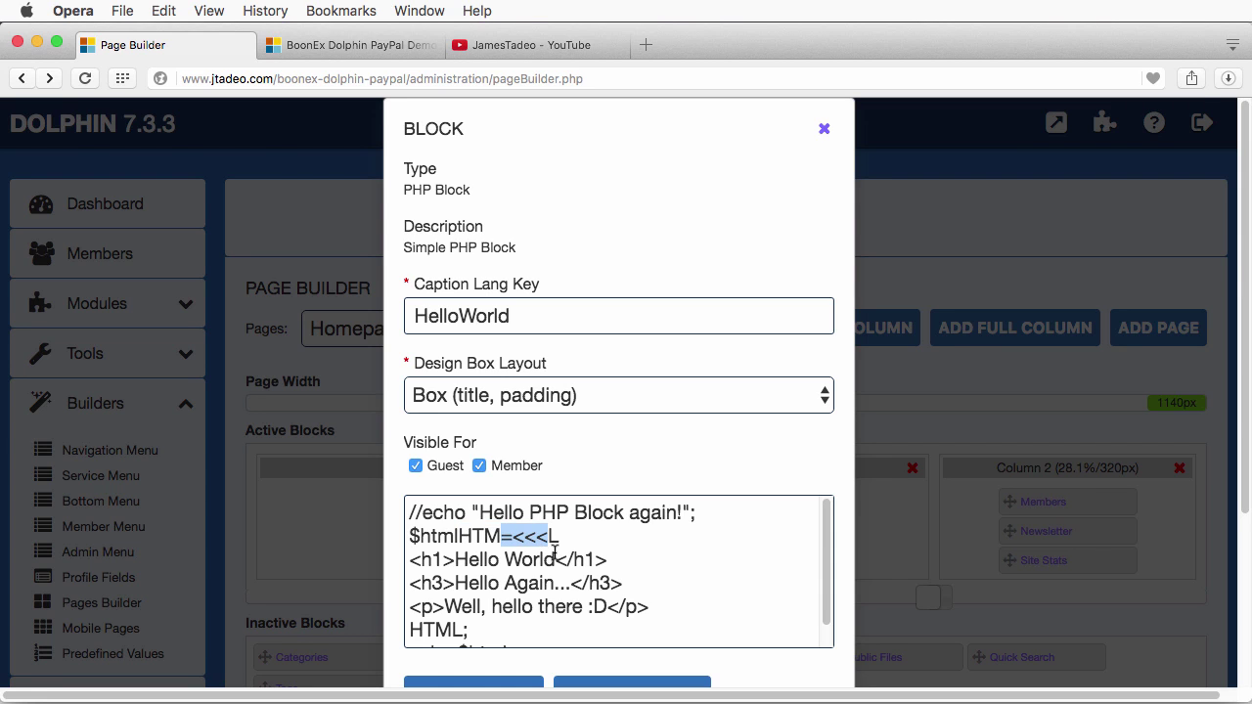
key("super+z")
left_click(629, 564)
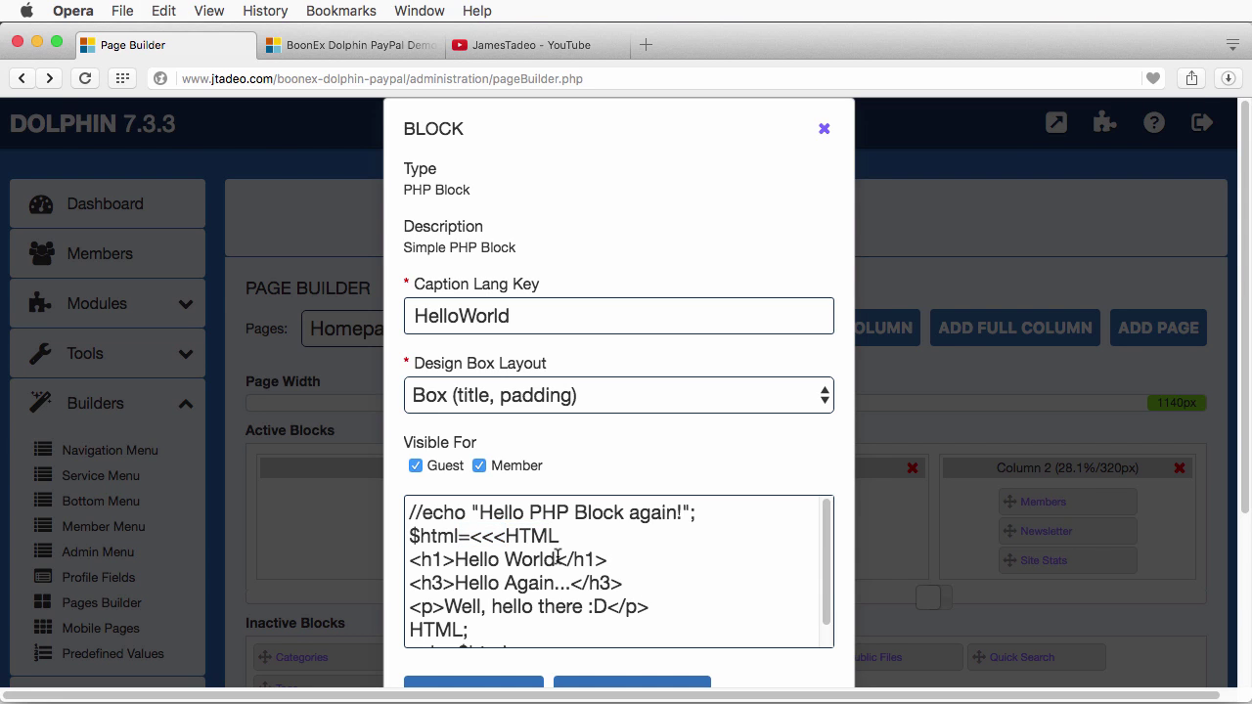
Examine the heredoc's closing HTML; delimiter, the enclosed markup lines and the echo $html; statement in the block's code.
scroll(830, 587, "down", 1)
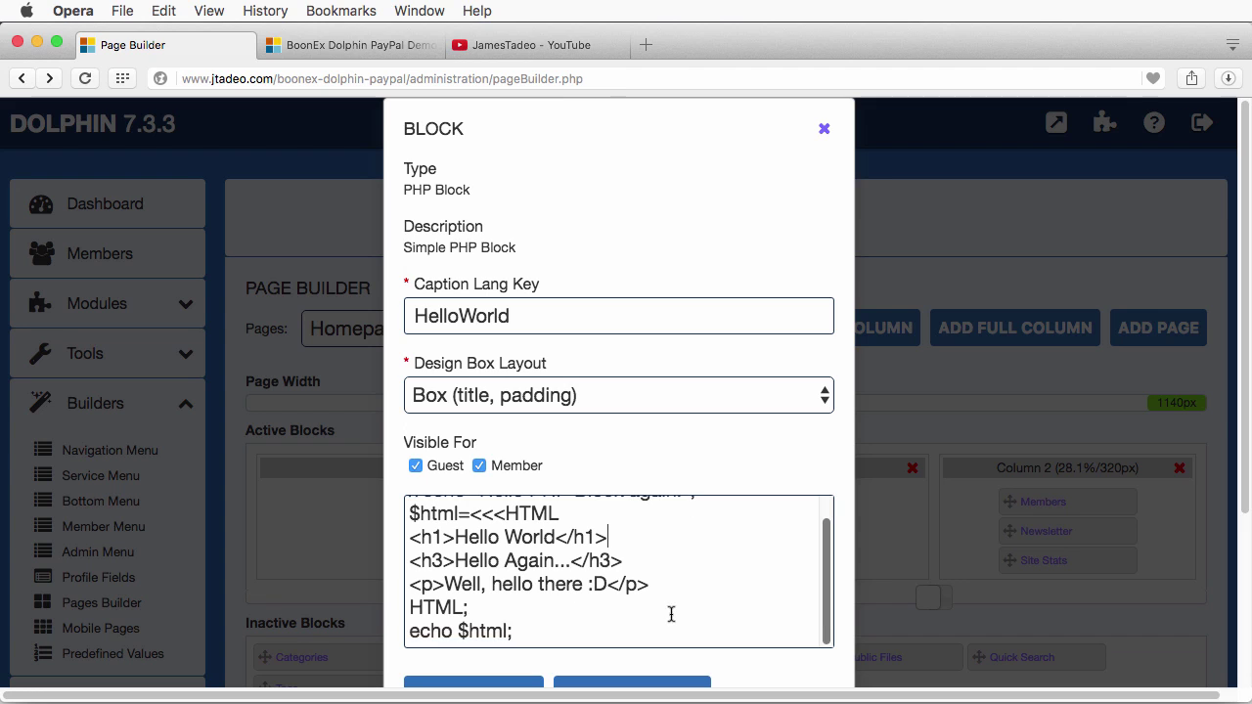
left_click_drag(468, 607, 407, 608)
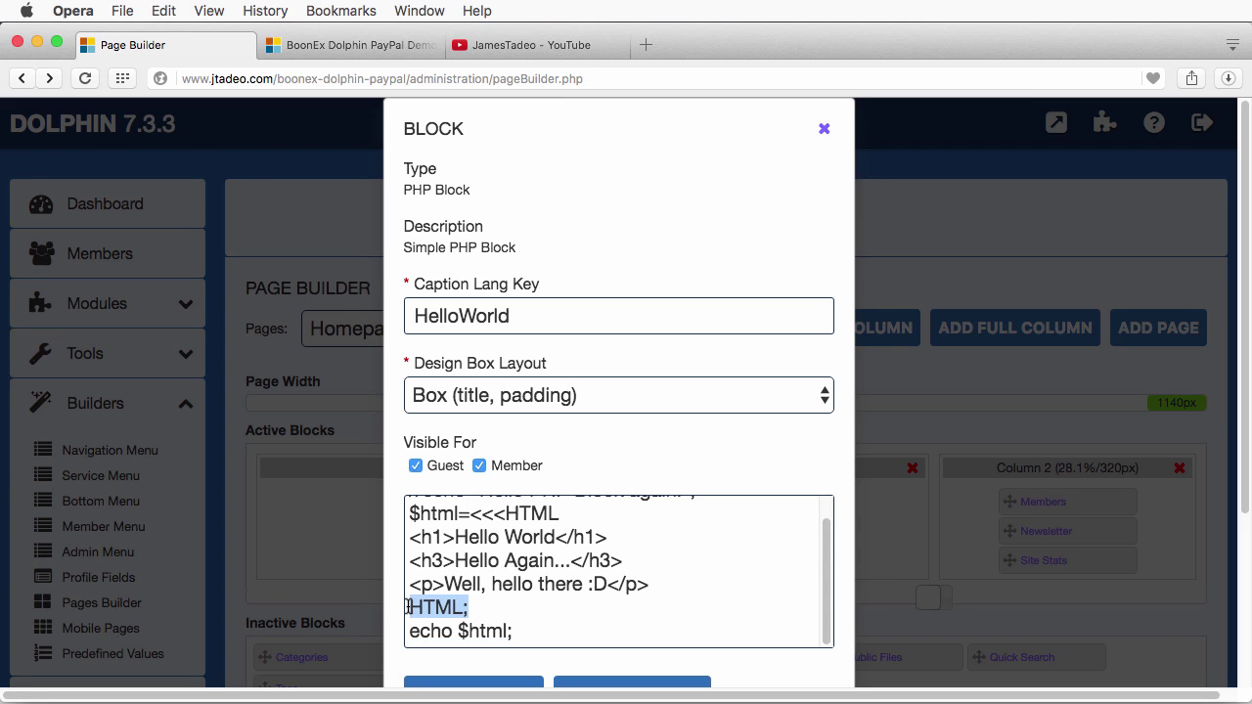
left_click(601, 627)
left_click_drag(651, 584, 573, 584)
left_click_drag(500, 570, 419, 538)
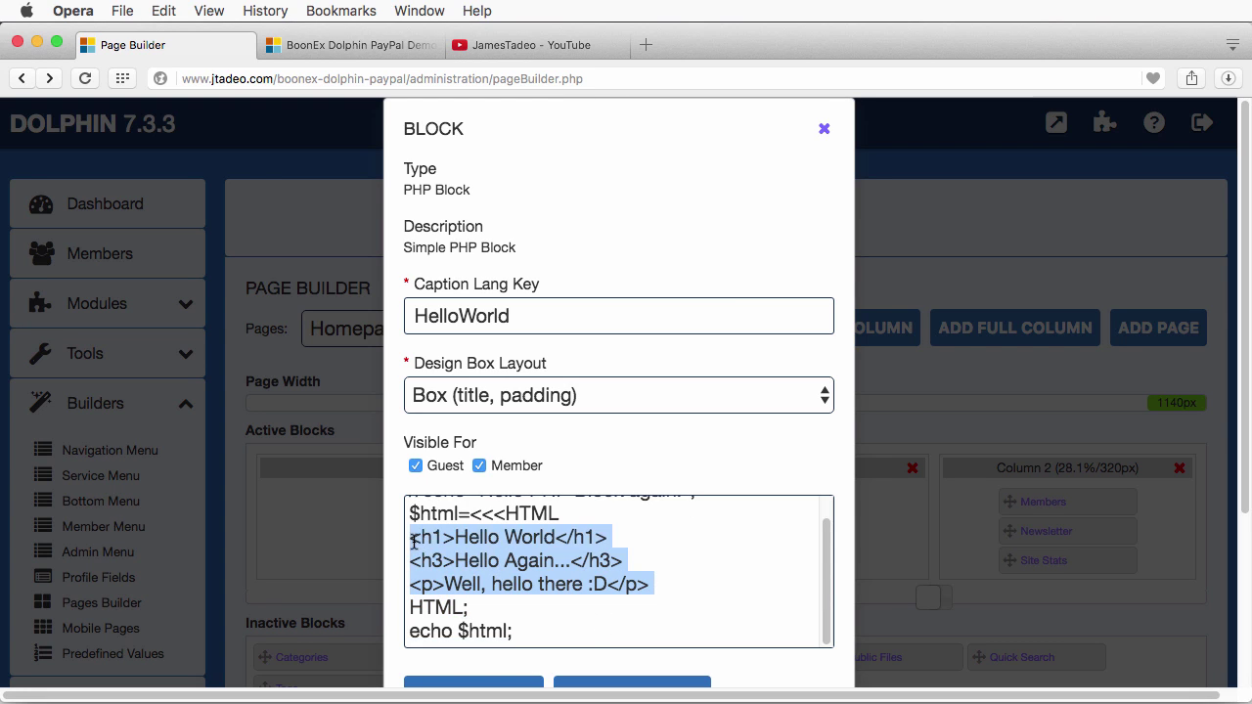
left_click(537, 620)
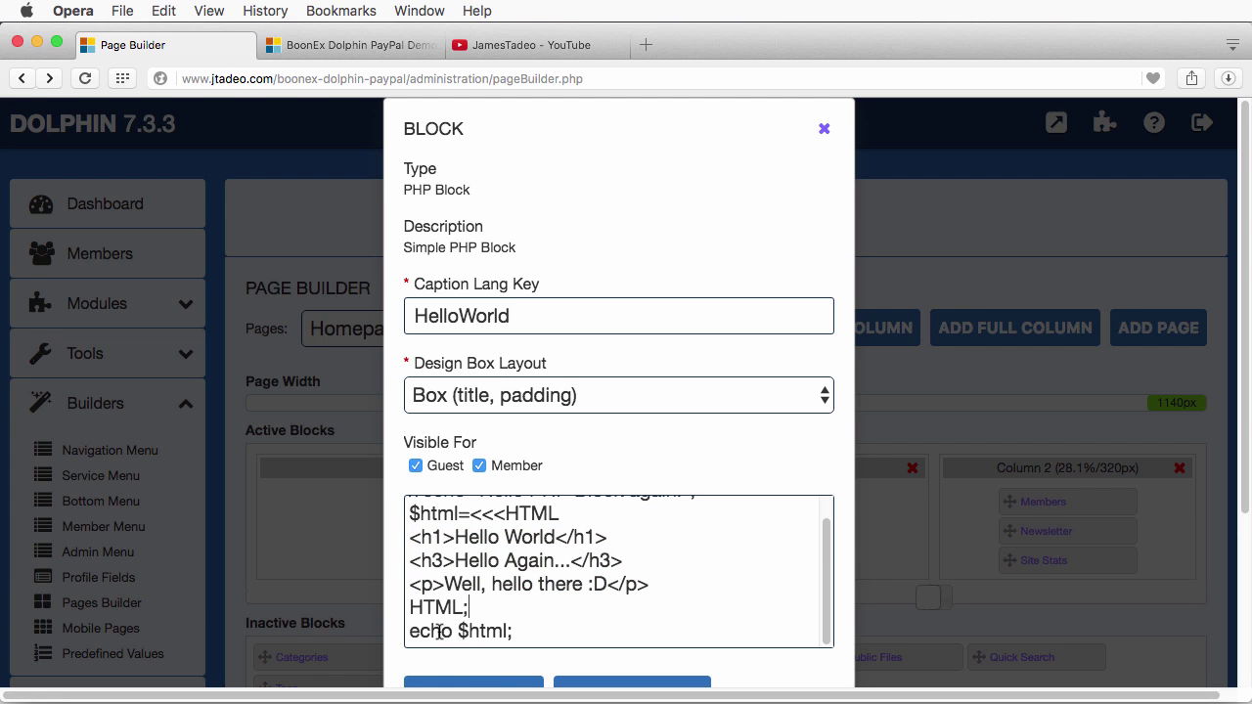
left_click_drag(458, 631, 608, 624)
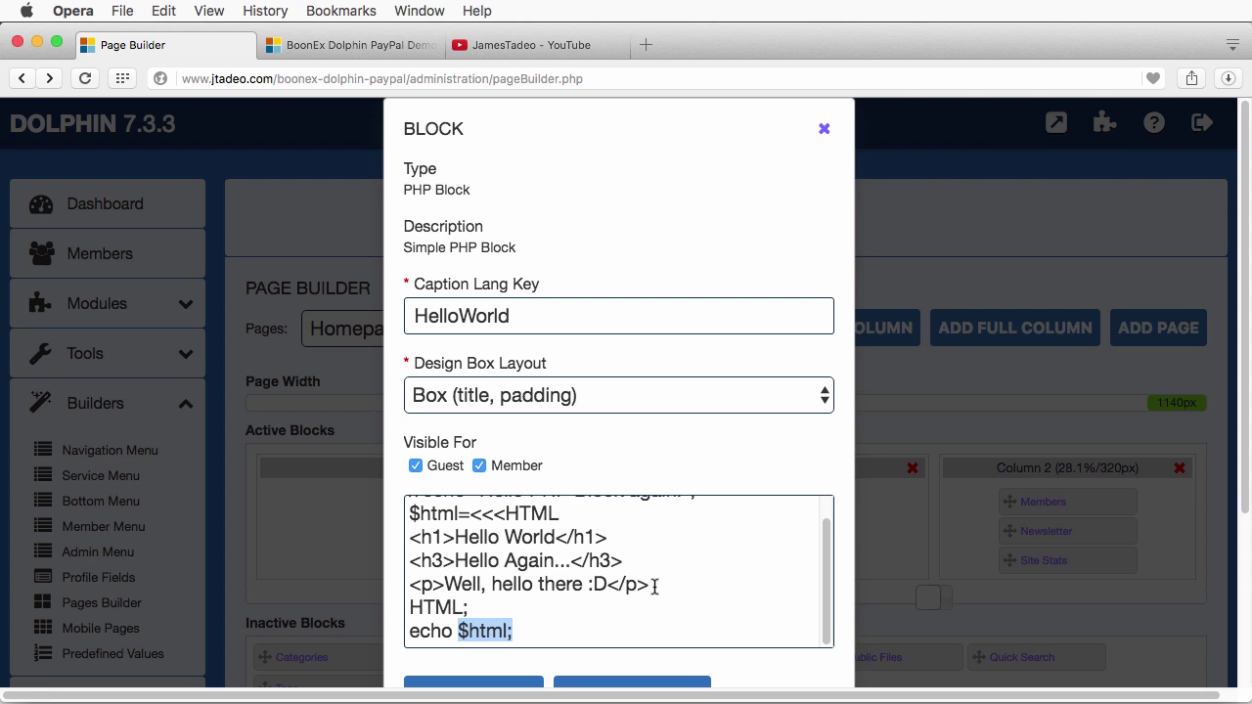
left_click_drag(653, 584, 409, 537)
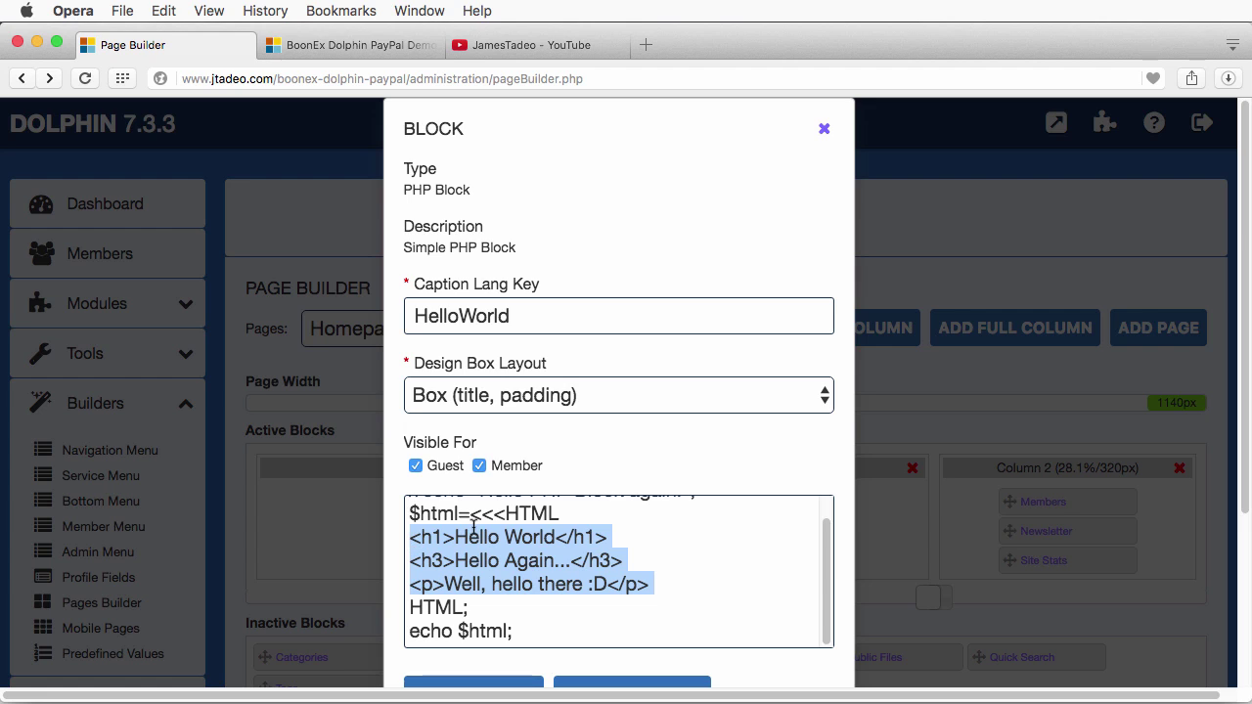
left_click_drag(822, 592, 829, 587)
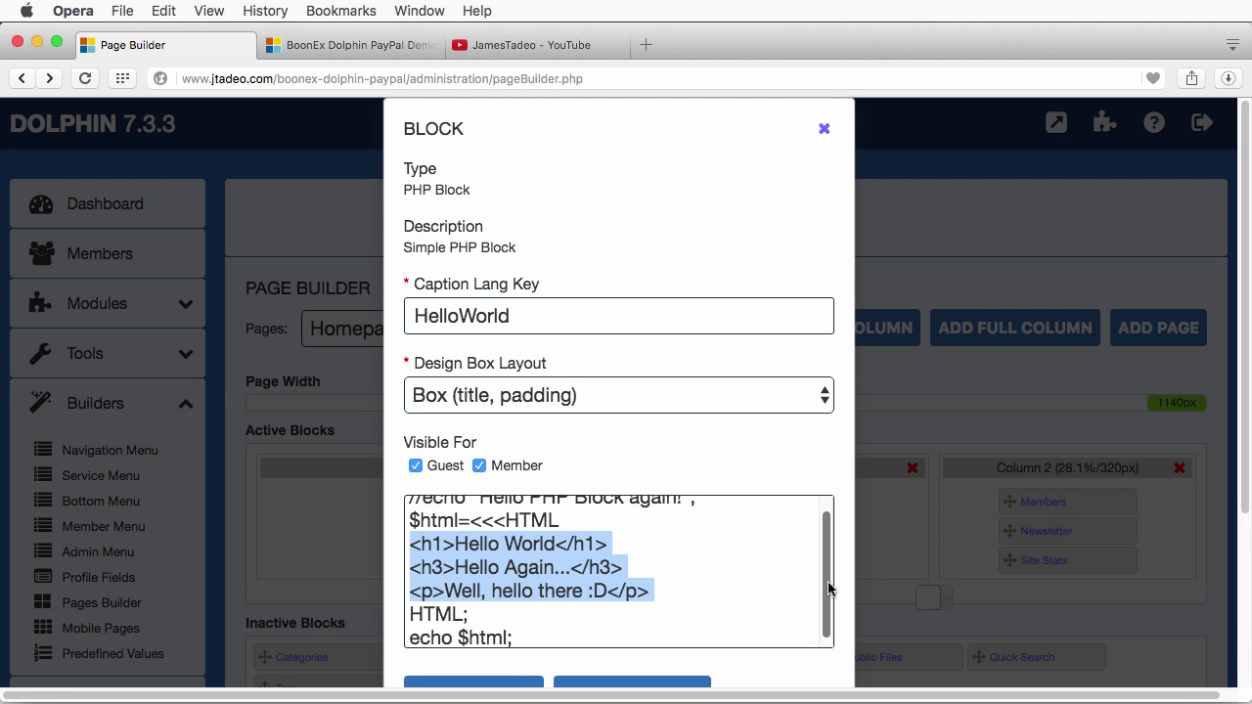
left_click(410, 522)
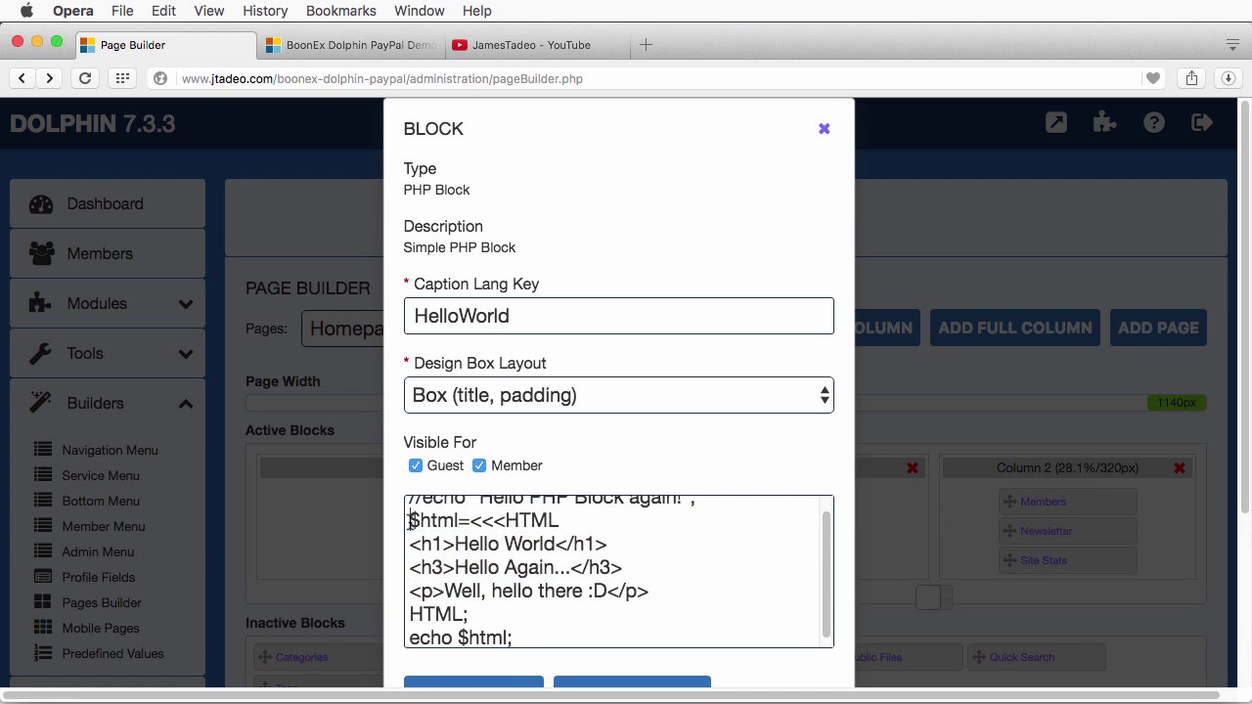
left_click(411, 614)
left_click_drag(830, 620, 829, 626)
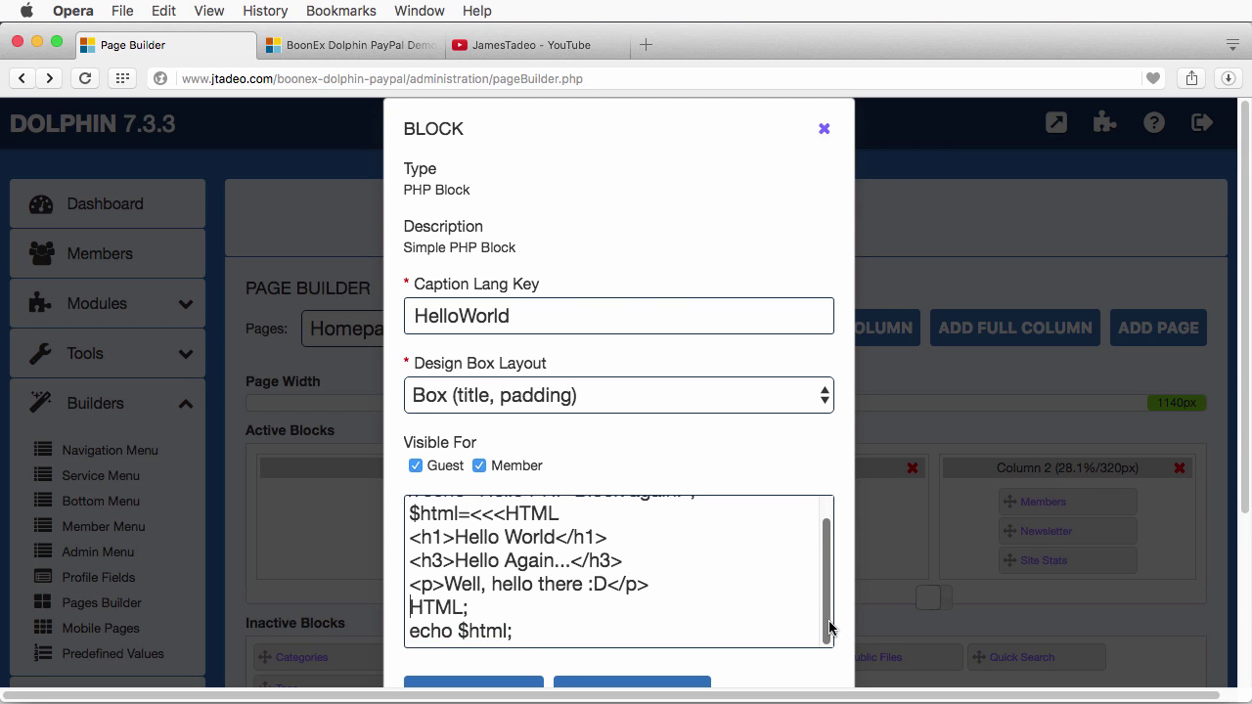
Save the HelloWorld block's heredoc code and reload the public homepage to check its output.
scroll(1127, 585, "down", 2)
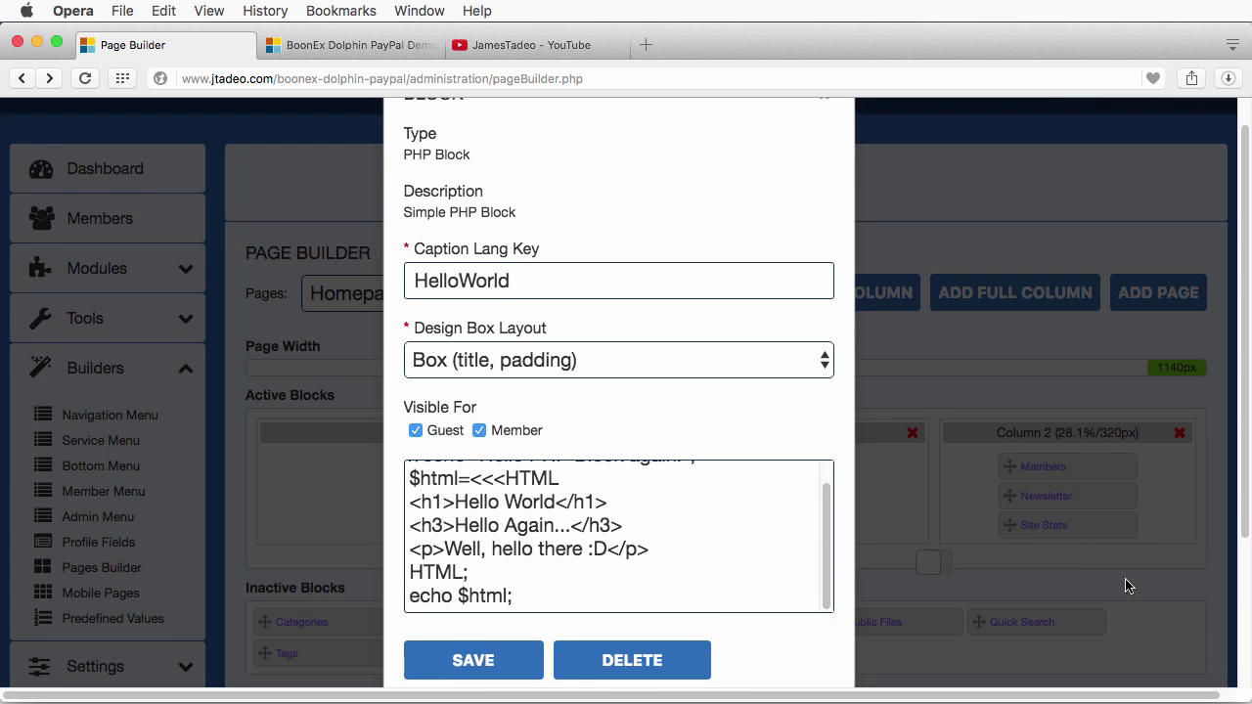
scroll(1127, 585, "down", 3)
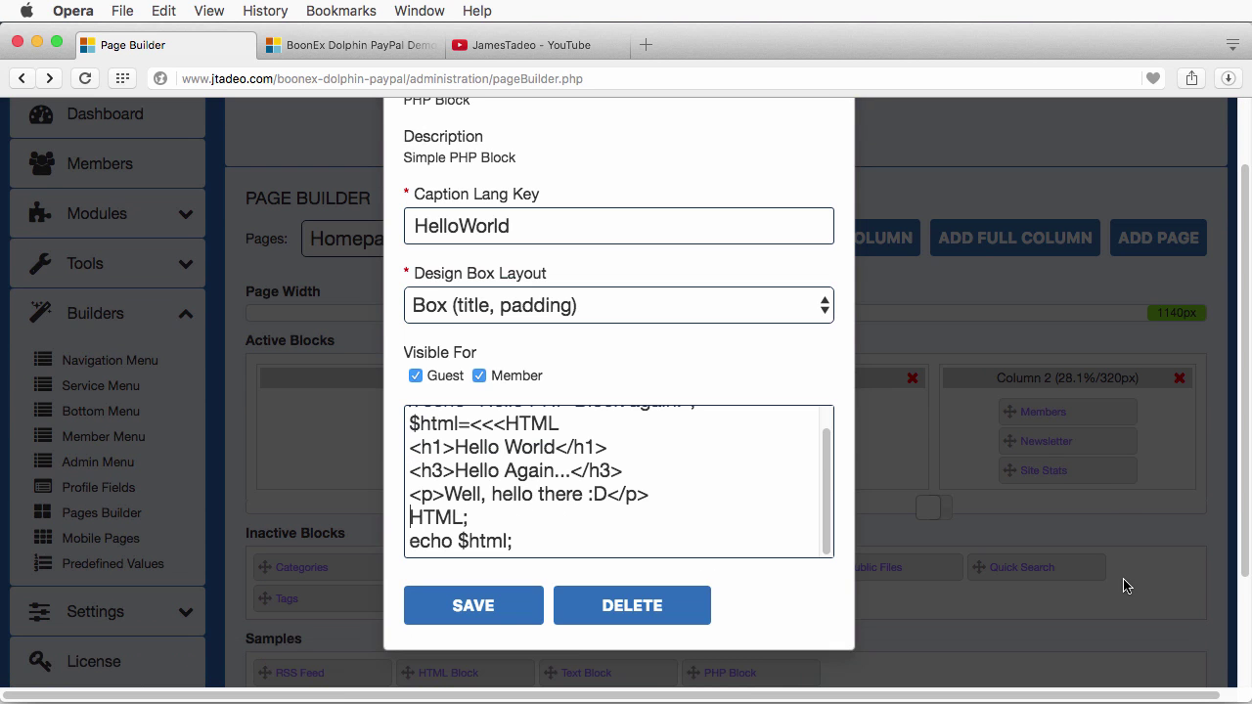
left_click(486, 622)
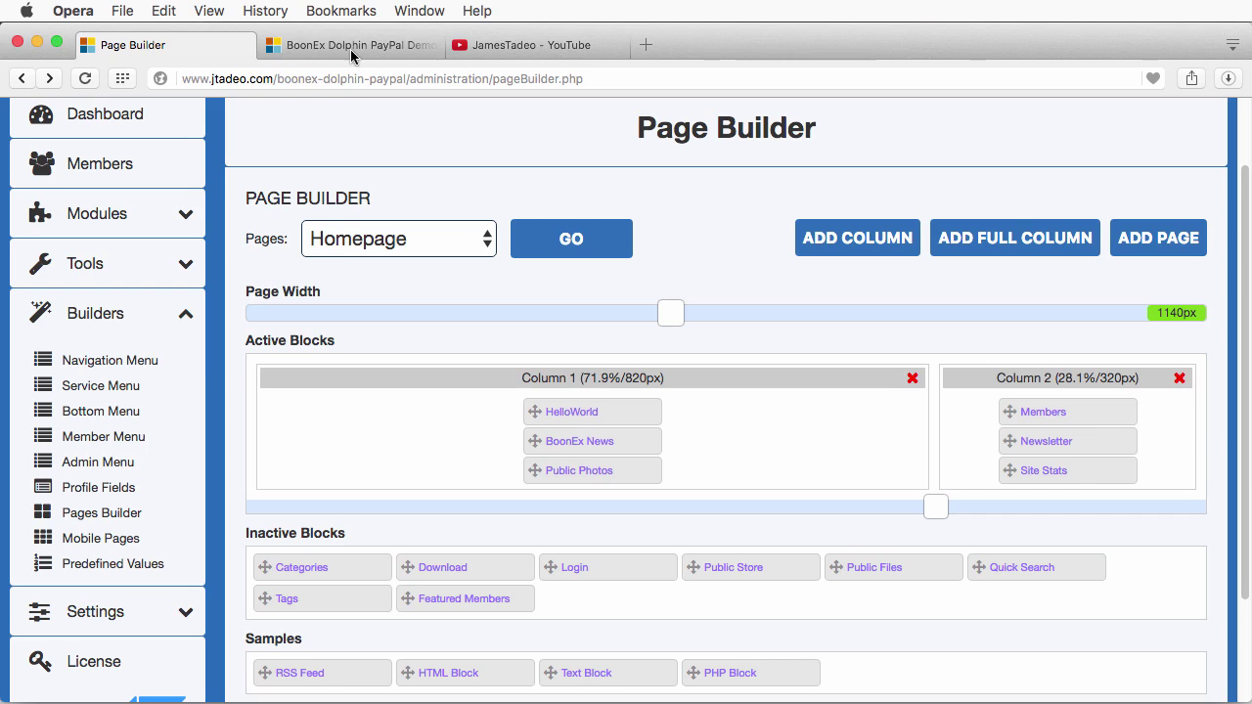
left_click(330, 48)
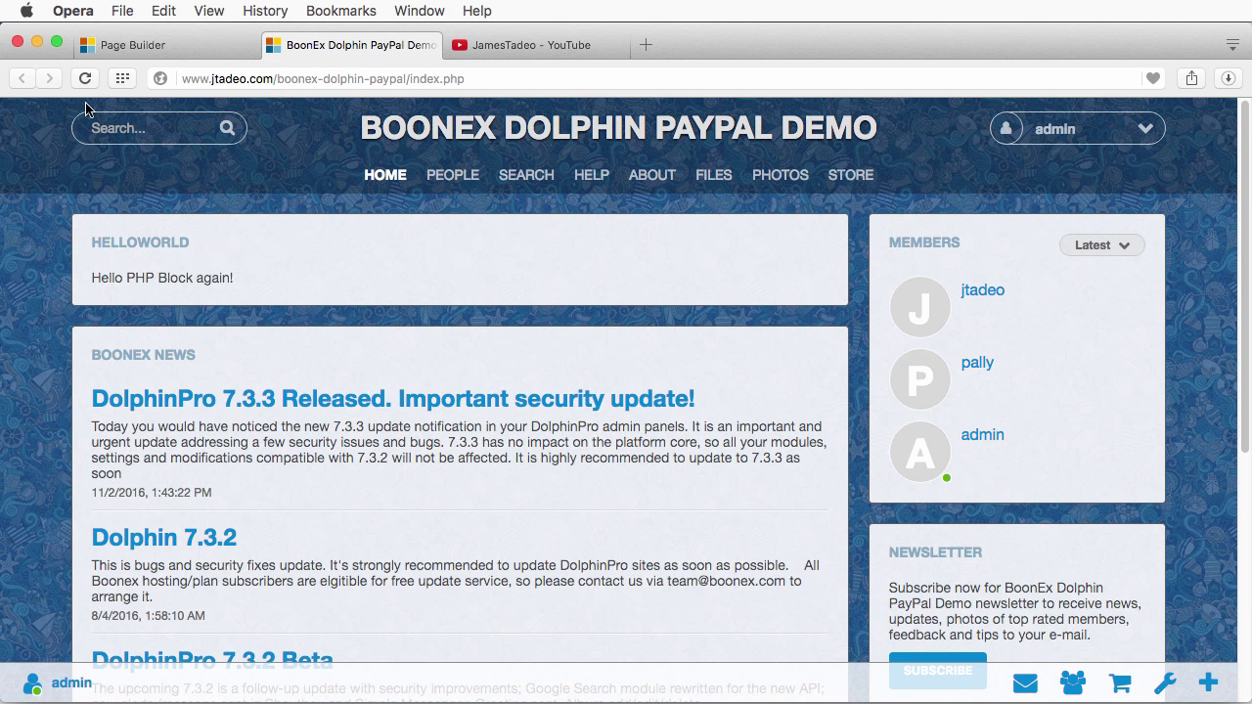
left_click(85, 78)
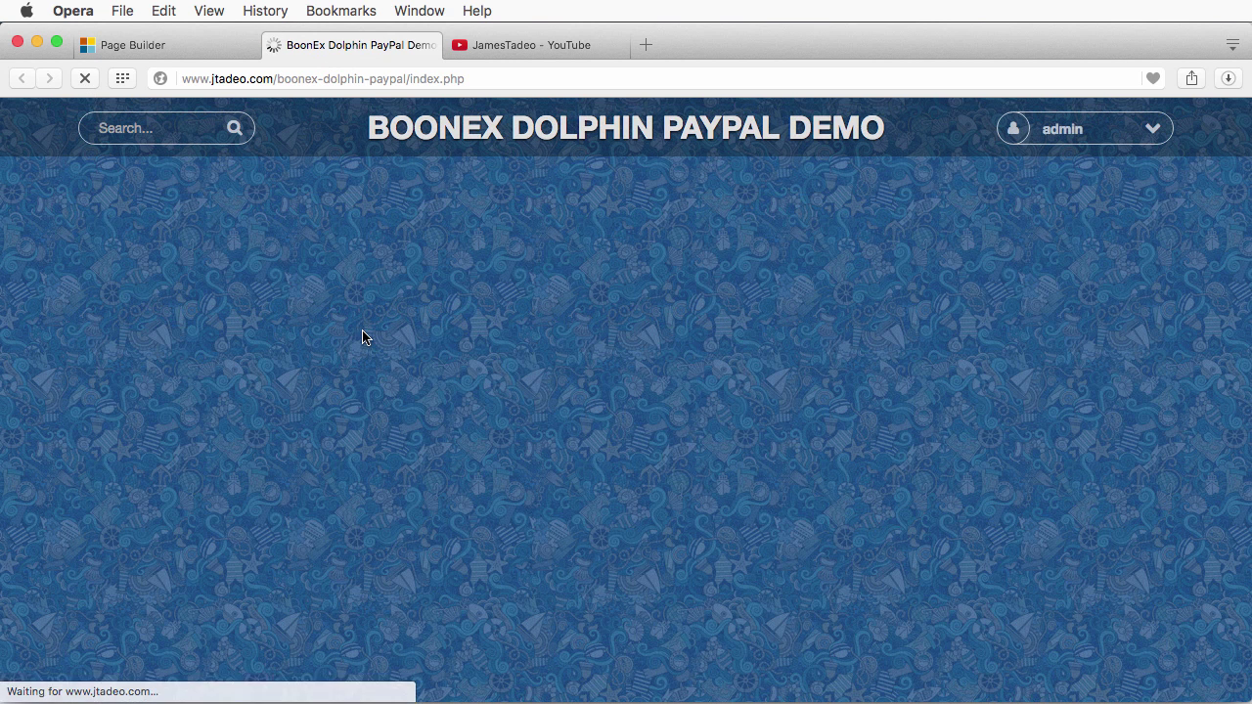